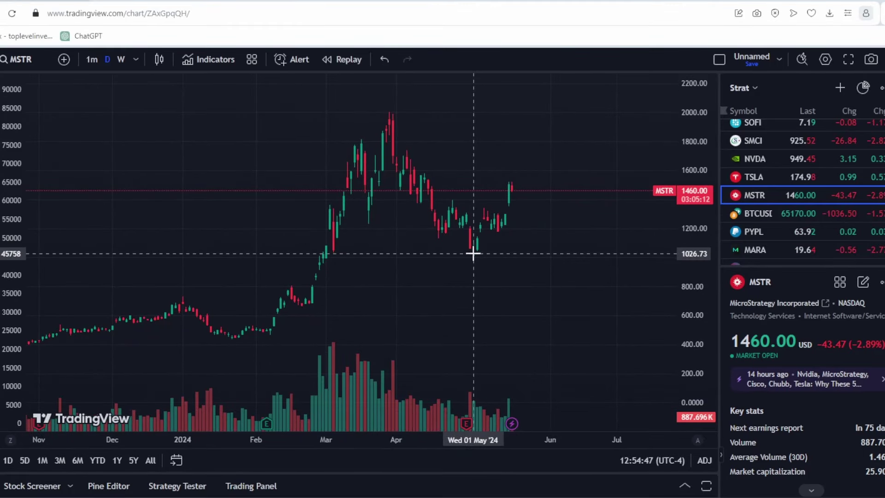
Measure MSTR's price rise on the daily chart from the May 1 low to the May 15 high
{"action": "left_click", "coordinate": [473, 253], "text": "shift"}
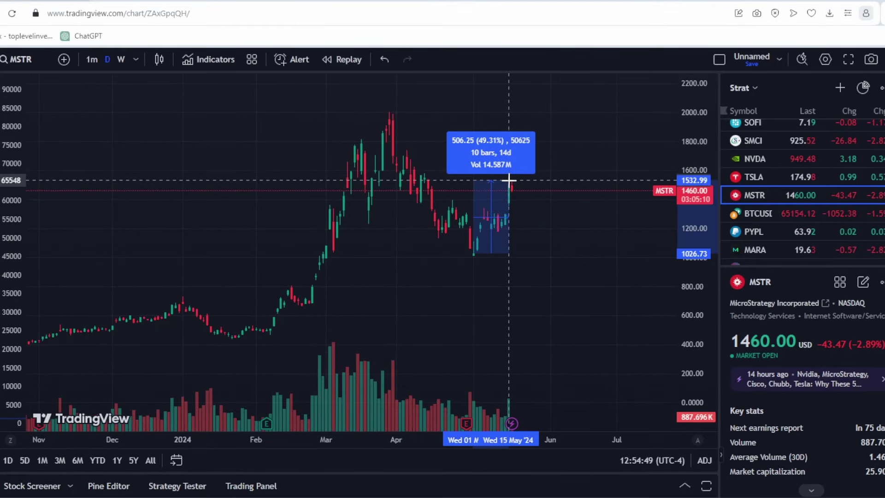
{"action": "left_click", "coordinate": [509, 181]}
{"action": "left_click", "coordinate": [533, 253]}
{"action": "scroll", "coordinate": [599, 253], "scroll_direction": "down", "scroll_amount": 4}
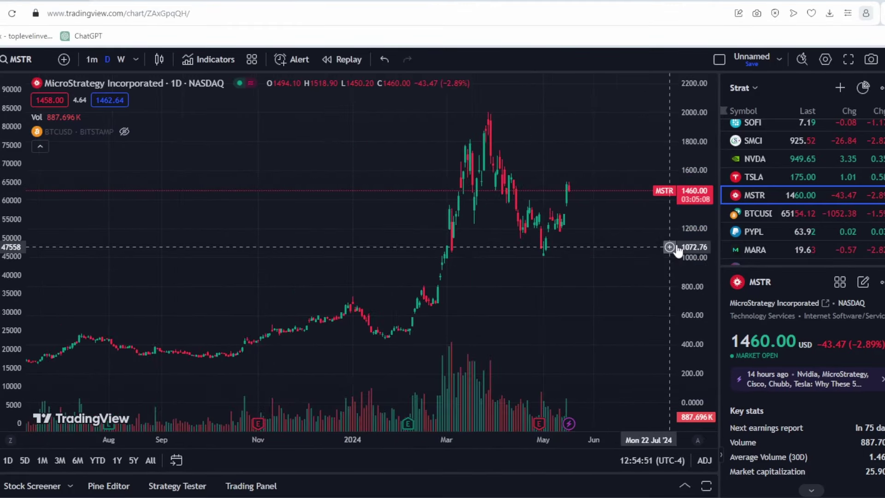
Show the BTCUSDT daily chart from the watchlist to view Bitcoin's recent price action
{"action": "left_click", "coordinate": [751, 214]}
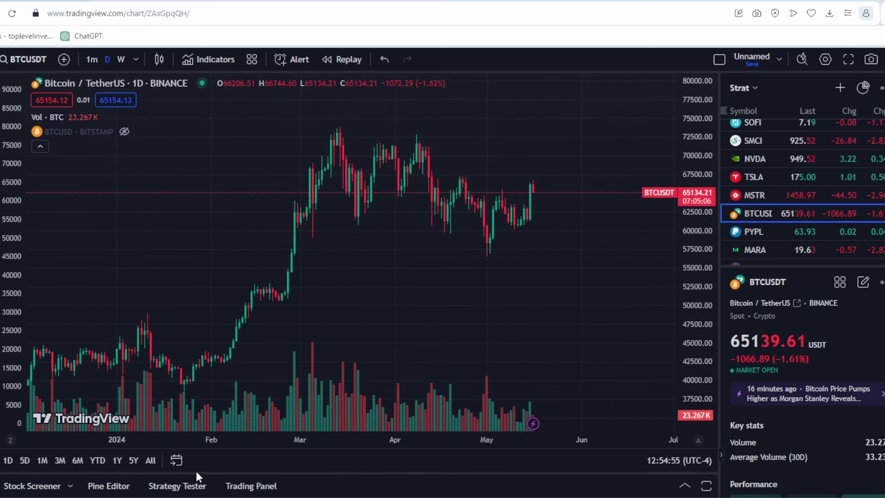
{"action": "mouse_move", "coordinate": [198, 496]}
{"action": "left_click", "coordinate": [418, 457]}
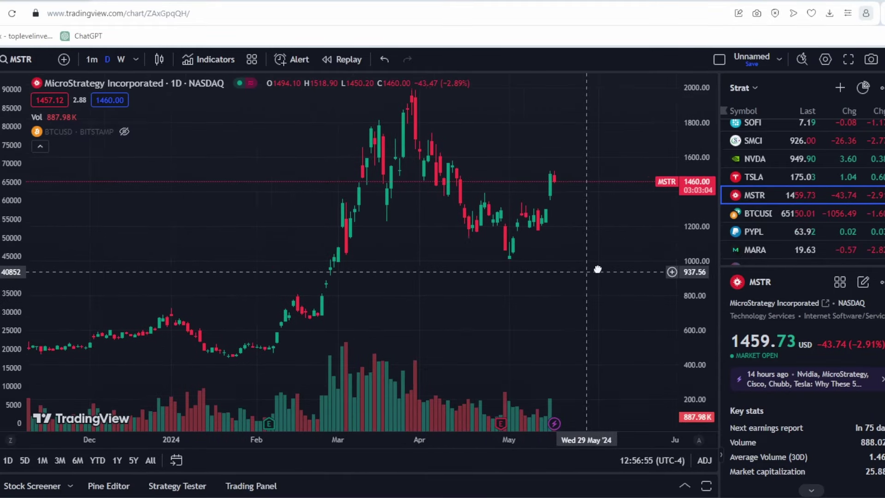
Examine MSTR's daily candles from the early 2024 rally through mid-May
{"action": "left_click_drag", "start_coordinate": [598, 269], "coordinate": [601, 268]}
{"action": "scroll", "coordinate": [601, 268], "scroll_direction": "up", "scroll_amount": 3}
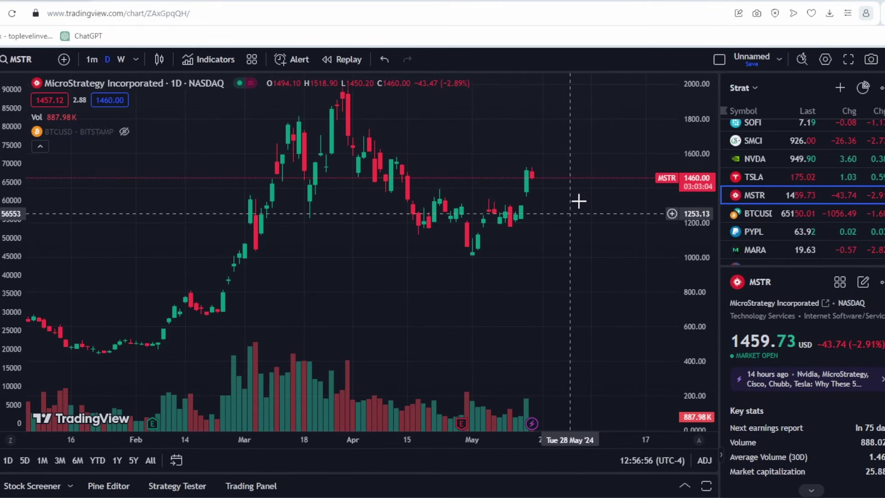
{"action": "scroll", "coordinate": [697, 266], "scroll_direction": "down", "scroll_amount": 2}
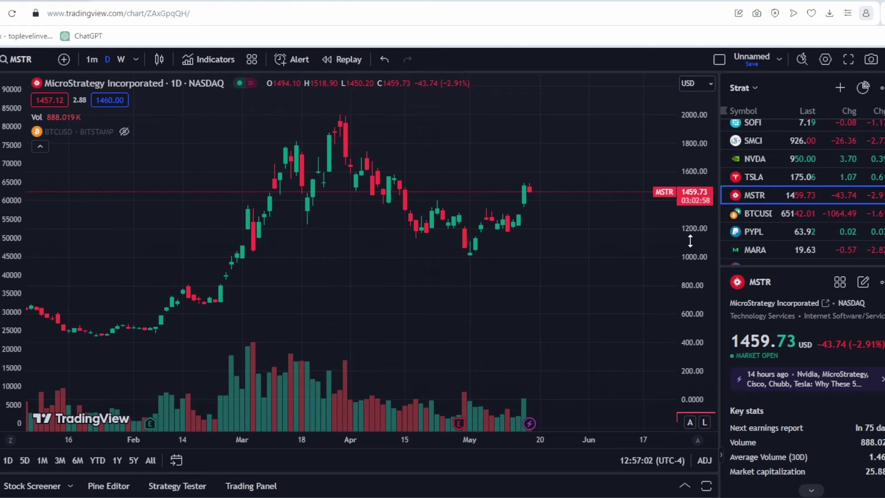
{"action": "left_click_drag", "start_coordinate": [690, 240], "coordinate": [690, 228]}
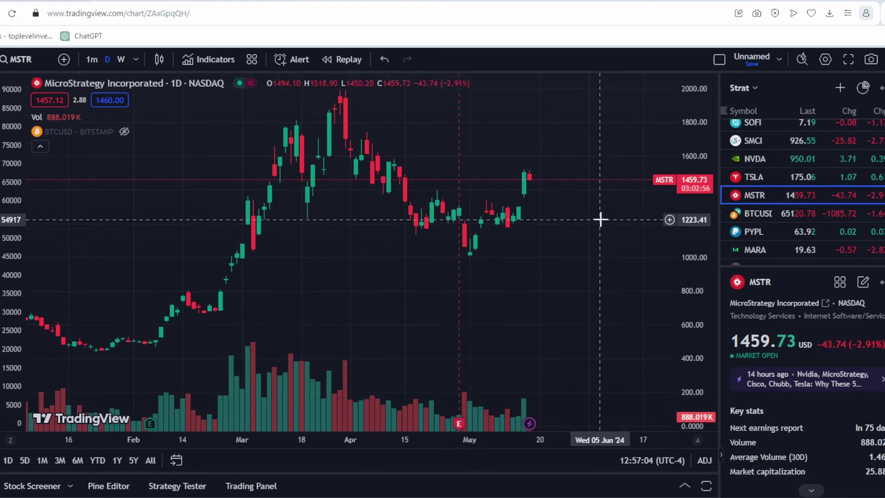
{"action": "left_click_drag", "start_coordinate": [605, 224], "coordinate": [595, 291]}
{"action": "left_click_drag", "start_coordinate": [691, 259], "coordinate": [690, 295]}
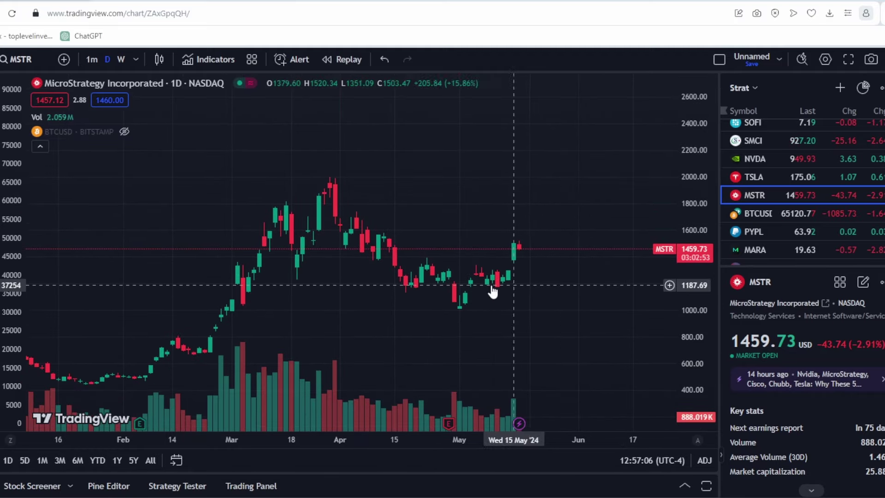
Show the BTCUSD comparison over MSTR's multi-year history and rescale both price axes so the two lines align
{"action": "scroll", "coordinate": [493, 291], "scroll_direction": "down", "scroll_amount": 10}
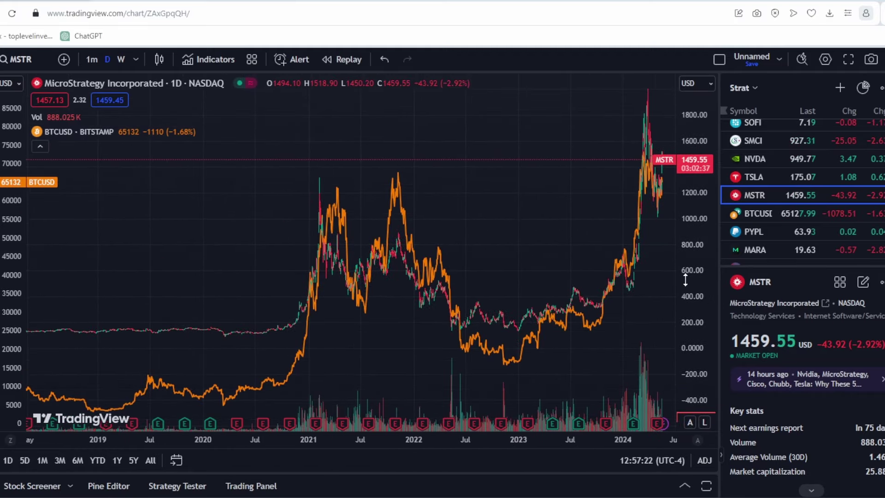
{"action": "scroll", "coordinate": [685, 280], "scroll_direction": "down", "scroll_amount": 3}
{"action": "scroll", "coordinate": [10, 290], "scroll_direction": "down", "scroll_amount": 5}
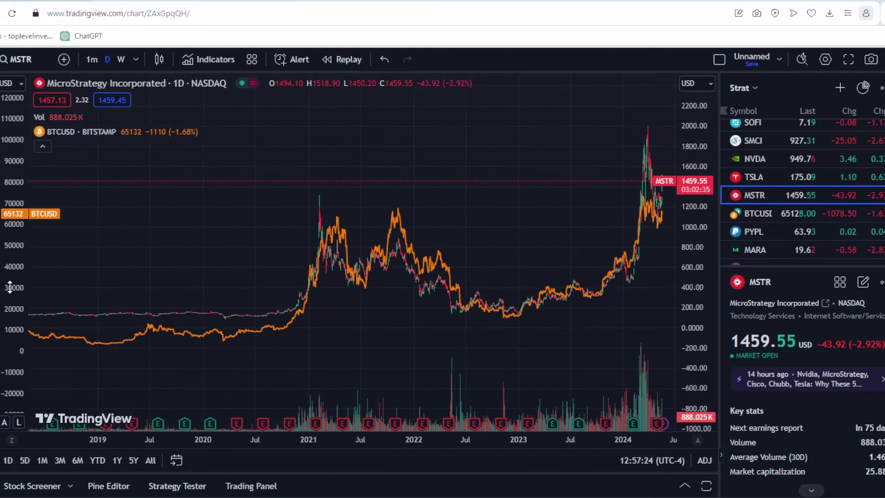
{"action": "mouse_move", "coordinate": [477, 229]}
{"action": "left_mouse_down"}
{"action": "mouse_move", "coordinate": [476, 240]}
{"action": "mouse_move", "coordinate": [471, 222]}
{"action": "left_mouse_up"}
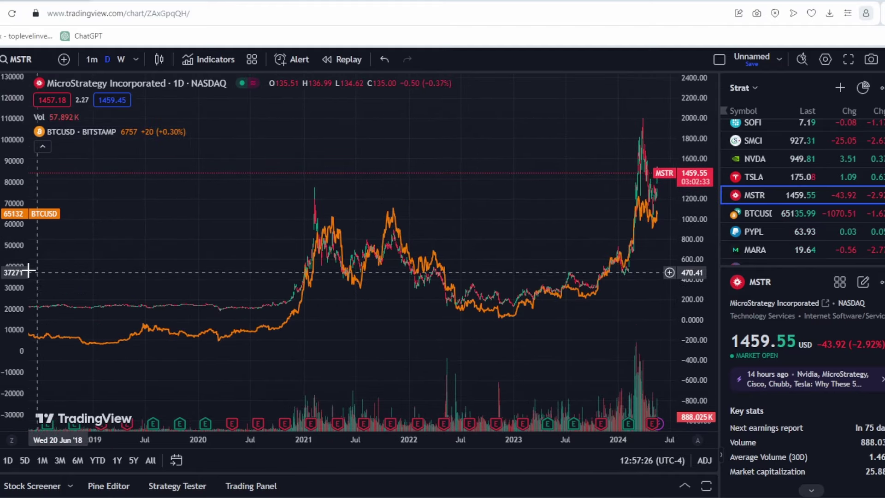
{"action": "left_click_drag", "start_coordinate": [28, 272], "coordinate": [28, 280]}
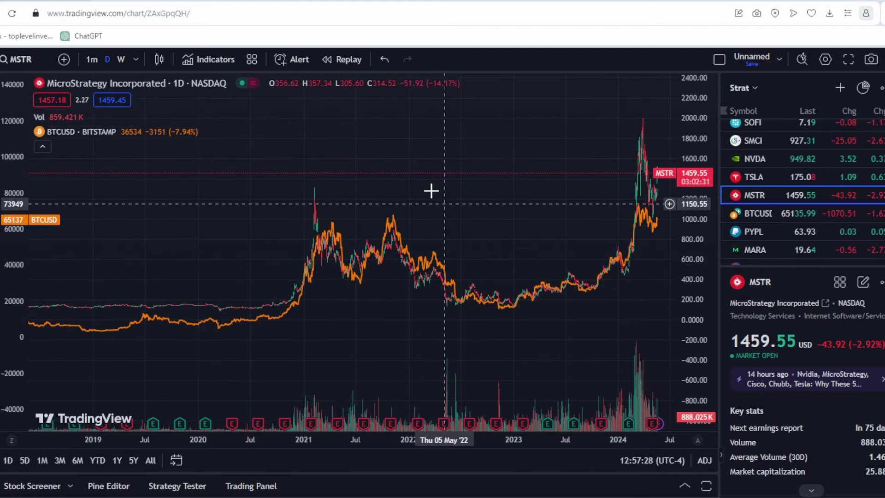
Compare MSTR's recent price with the Bitcoin overlay, then hide the BTCUSD comparison
{"action": "scroll", "coordinate": [606, 137], "scroll_direction": "up", "scroll_amount": 5}
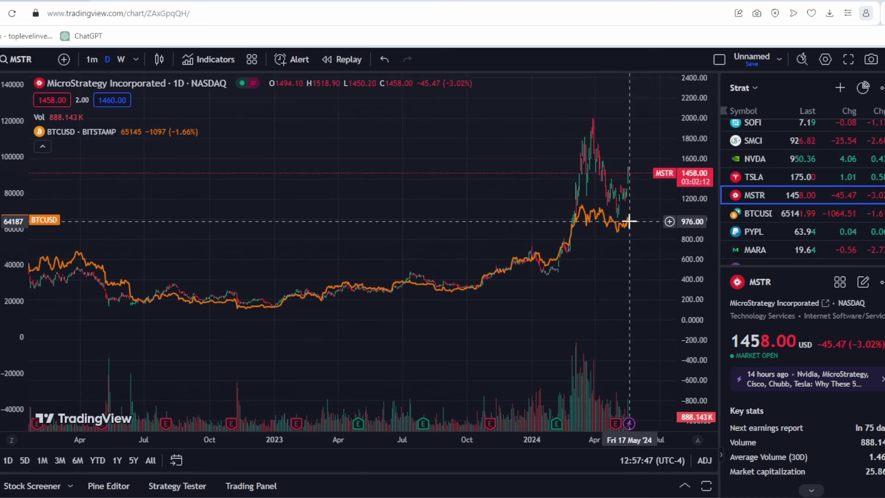
{"action": "scroll", "coordinate": [629, 226], "scroll_direction": "down", "scroll_amount": 1}
{"action": "scroll", "coordinate": [637, 191], "scroll_direction": "down", "scroll_amount": 1}
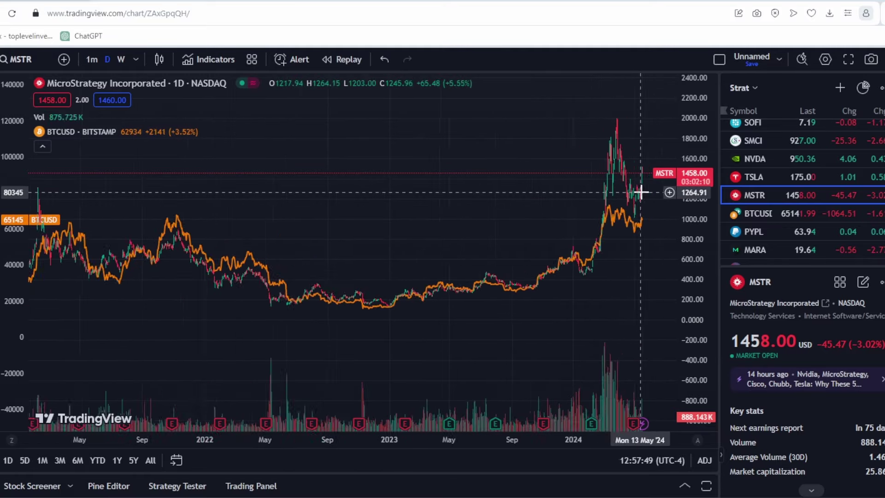
{"action": "scroll", "coordinate": [641, 192], "scroll_direction": "up", "scroll_amount": 4}
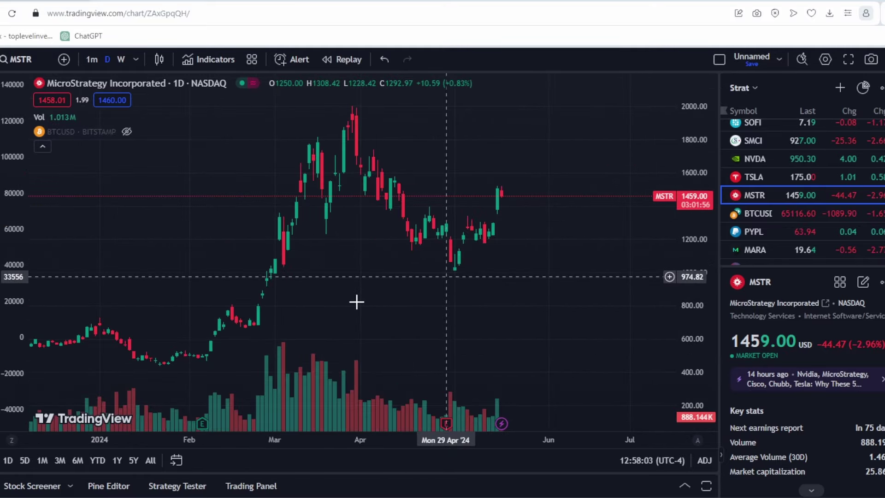
Measure MSTR's price gain from the April 30 candle to the mid-May high
{"action": "left_click", "coordinate": [451, 266], "text": "shift"}
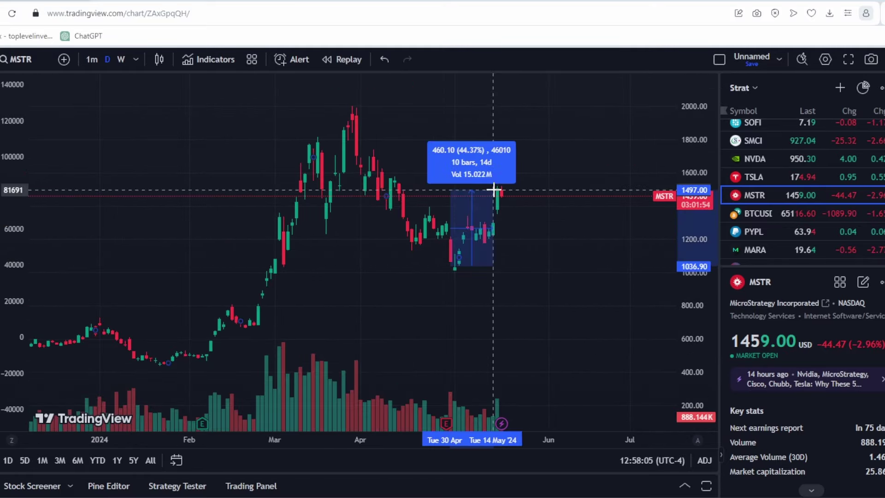
{"action": "left_click", "coordinate": [496, 189]}
{"action": "left_click", "coordinate": [520, 228]}
{"action": "scroll", "coordinate": [576, 242], "scroll_direction": "down", "scroll_amount": 3}
{"action": "scroll", "coordinate": [582, 243], "scroll_direction": "up", "scroll_amount": 2}
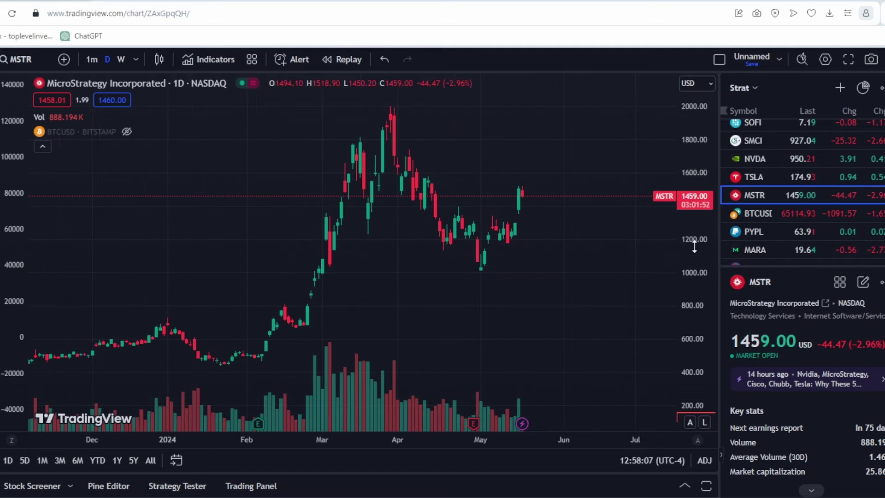
{"action": "scroll", "coordinate": [696, 247], "scroll_direction": "up", "scroll_amount": 1}
{"action": "scroll", "coordinate": [644, 255], "scroll_direction": "up", "scroll_amount": 2}
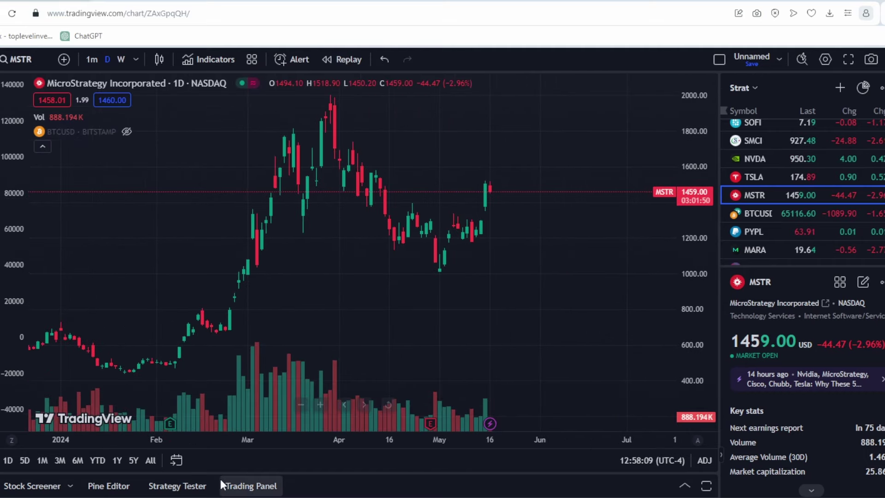
Examine MSTR's implied volatility charts in Volatility Lab, cross-checking the May 15 candle on the TradingView chart
{"action": "mouse_move", "coordinate": [276, 497]}
{"action": "left_click", "coordinate": [403, 444]}
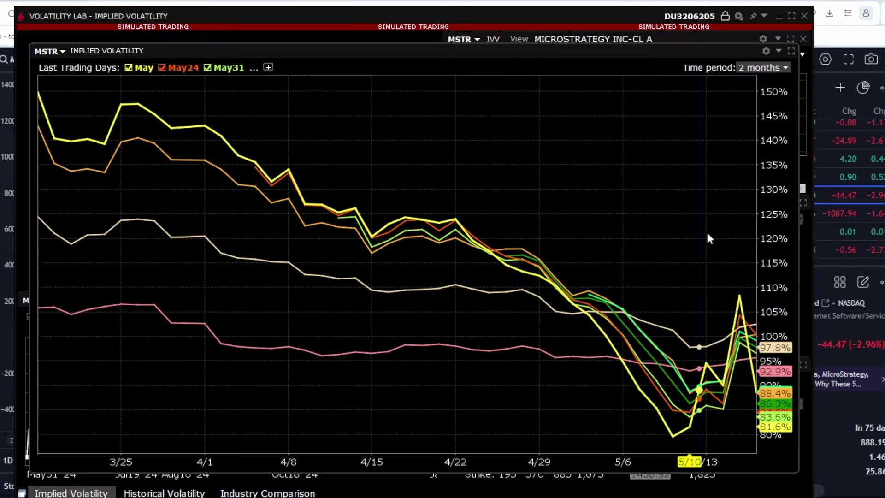
{"action": "key", "text": "alt+Tab"}
{"action": "scroll", "coordinate": [620, 242], "scroll_direction": "up", "scroll_amount": 2}
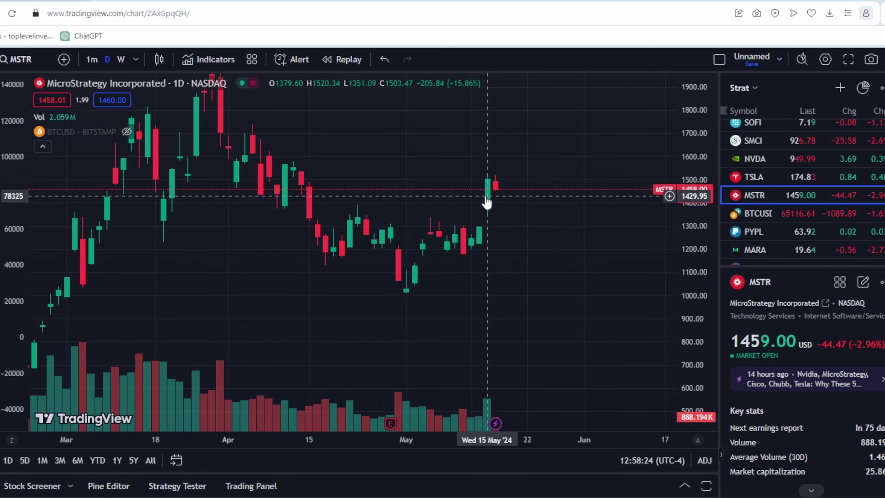
{"action": "key", "text": "alt+Tab"}
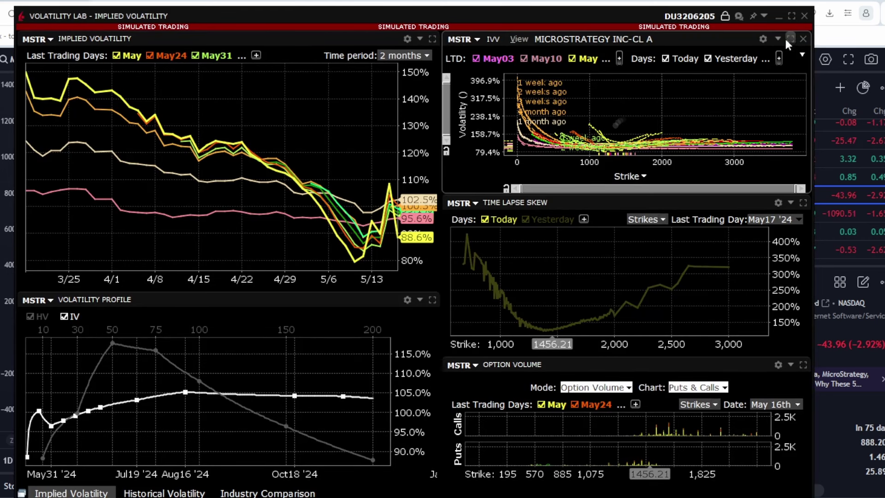
{"action": "left_click", "coordinate": [786, 40]}
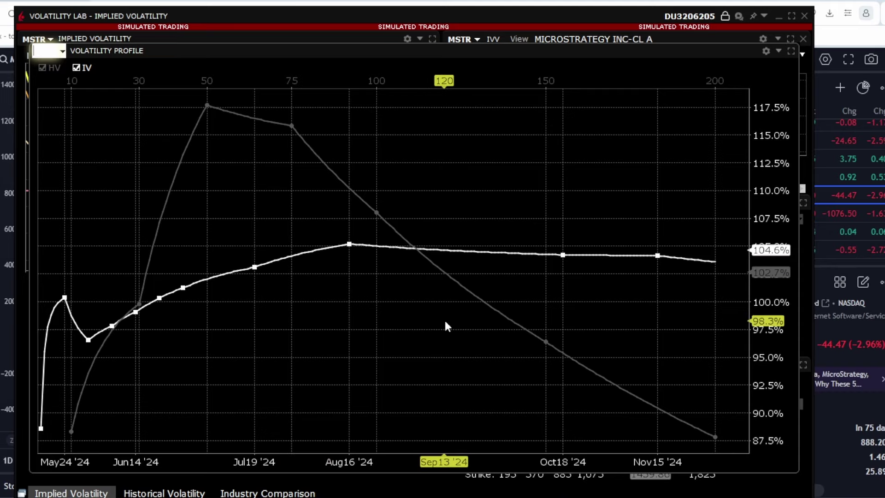
Minimize Volatility Lab and review MSTR's 2024 price action on the TradingView daily chart
{"action": "left_click", "coordinate": [779, 16]}
{"action": "left_click_drag", "start_coordinate": [702, 252], "coordinate": [706, 272]}
{"action": "scroll", "coordinate": [556, 320], "scroll_direction": "up", "scroll_amount": 4}
{"action": "scroll", "coordinate": [576, 249], "scroll_direction": "down", "scroll_amount": 4}
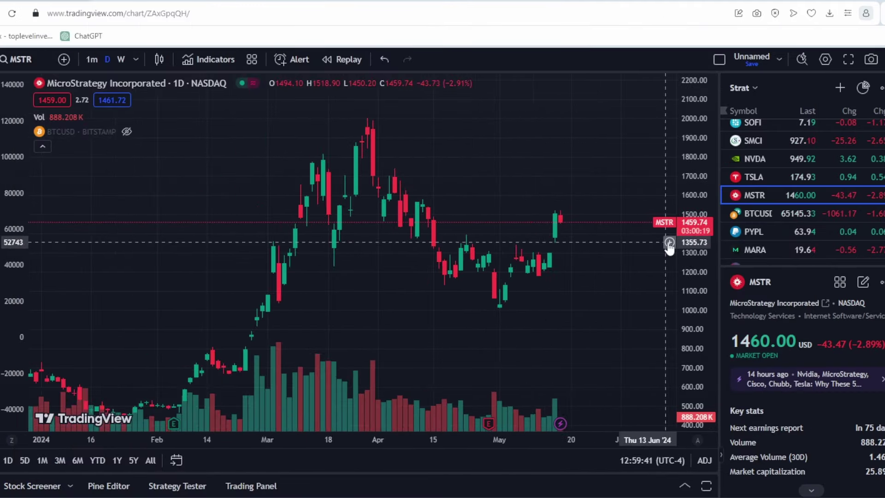
Switch to Option Strategy Lab and scan for MSTR option strategies using a 20% volatility forecast through Aug16 '24
{"action": "key", "text": "alt+Tab"}
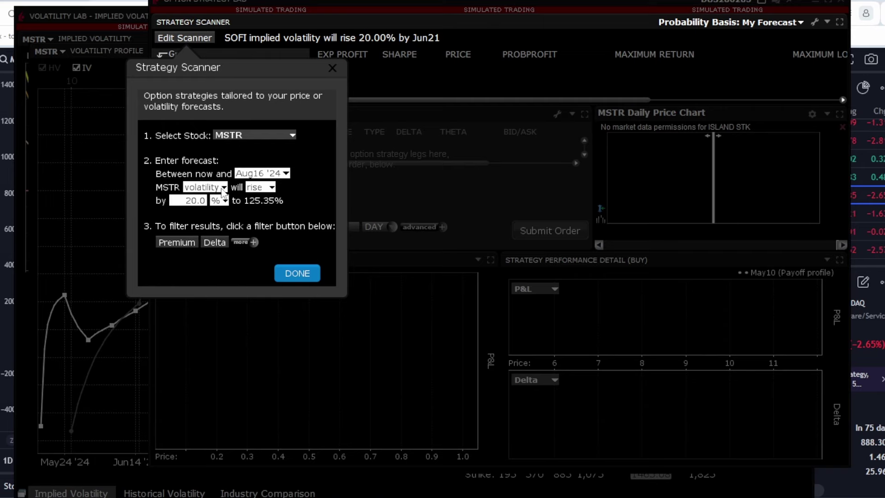
{"action": "left_click", "coordinate": [299, 272]}
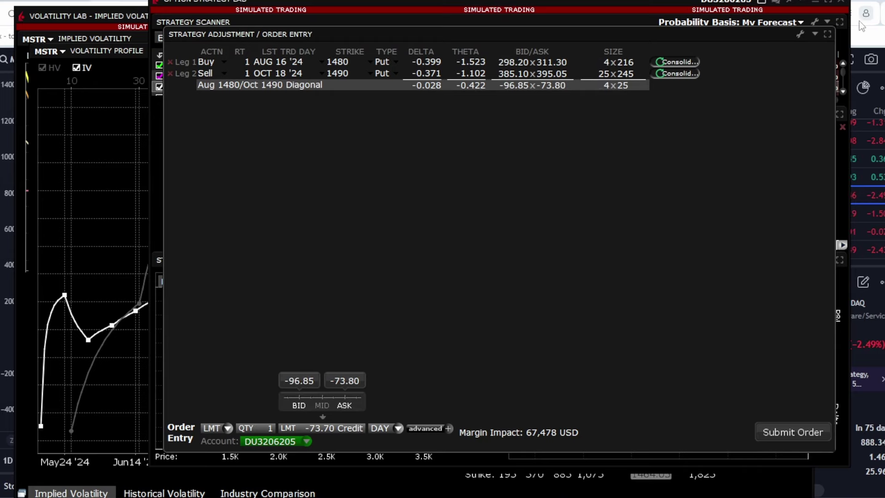
{"action": "left_click", "coordinate": [827, 32]}
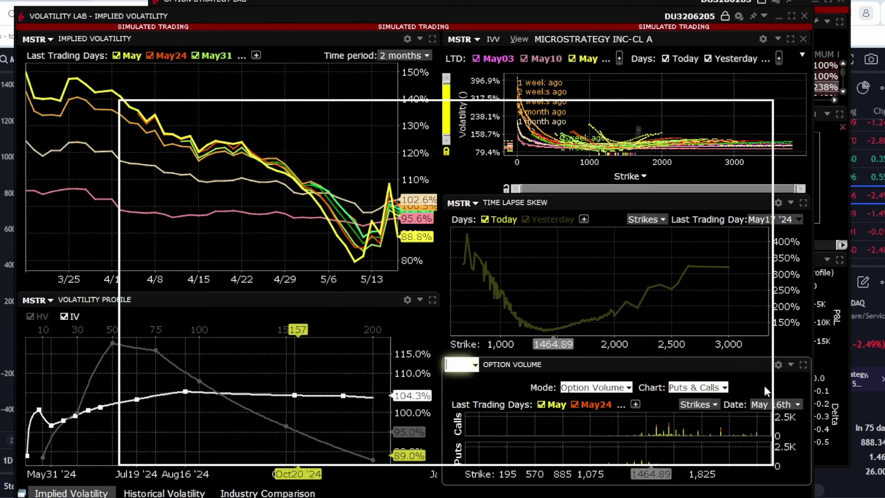
Enlarge the MSTR Option Volume chart in Volatility Lab and examine call and put volume by strike
{"action": "double_click", "coordinate": [764, 385]}
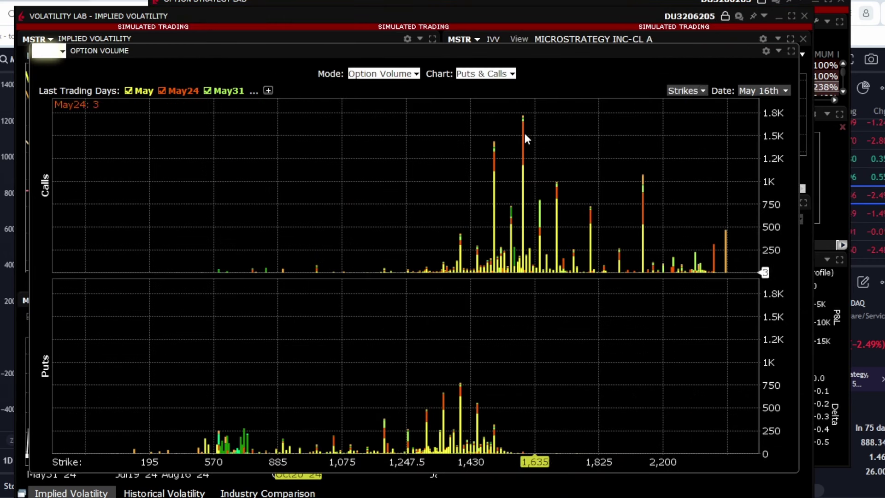
{"action": "left_click", "coordinate": [415, 73]}
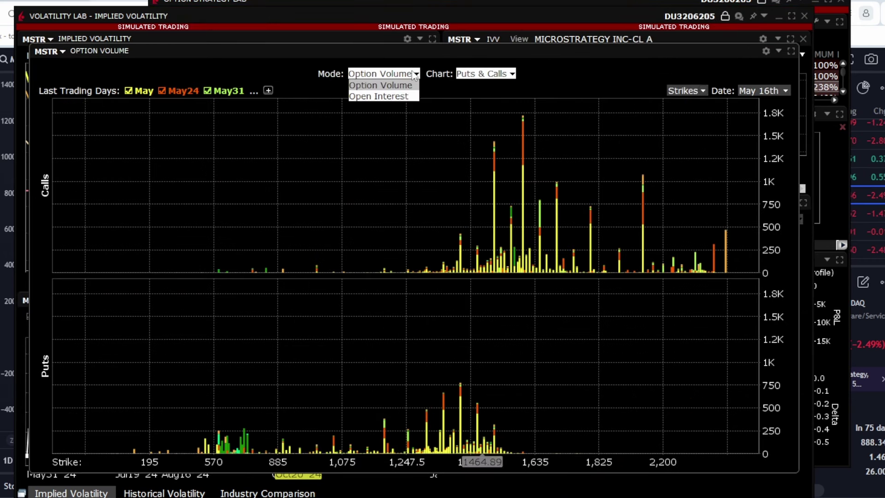
{"action": "left_click", "coordinate": [571, 74]}
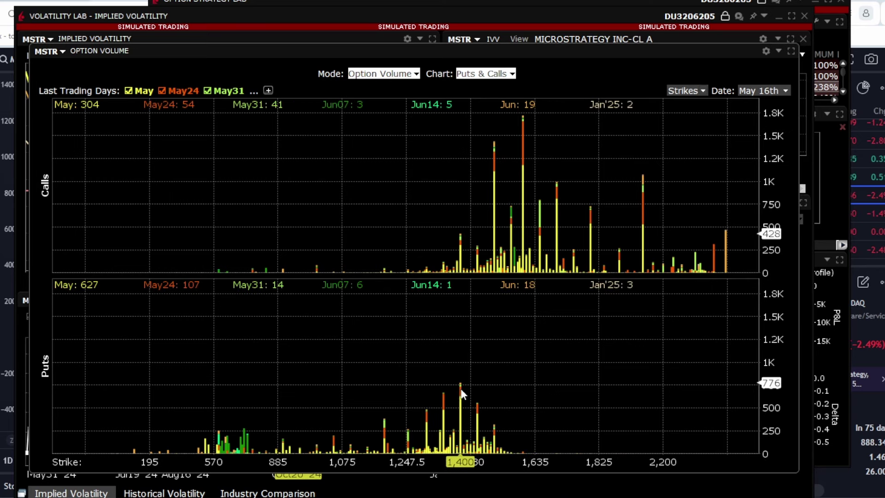
Switch to TradingView and draw a horizontal line at about 1500 on the MSTR daily chart
{"action": "key", "text": "alt+Tab"}
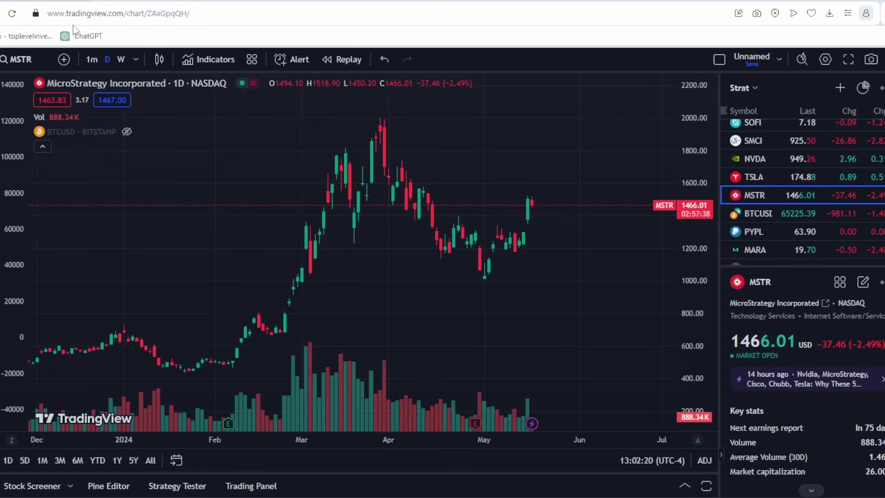
{"action": "scroll", "coordinate": [427, 295], "scroll_direction": "up", "scroll_amount": 3}
{"action": "left_click_drag", "start_coordinate": [427, 295], "coordinate": [473, 285]}
{"action": "scroll", "coordinate": [589, 227], "scroll_direction": "up", "scroll_amount": 5}
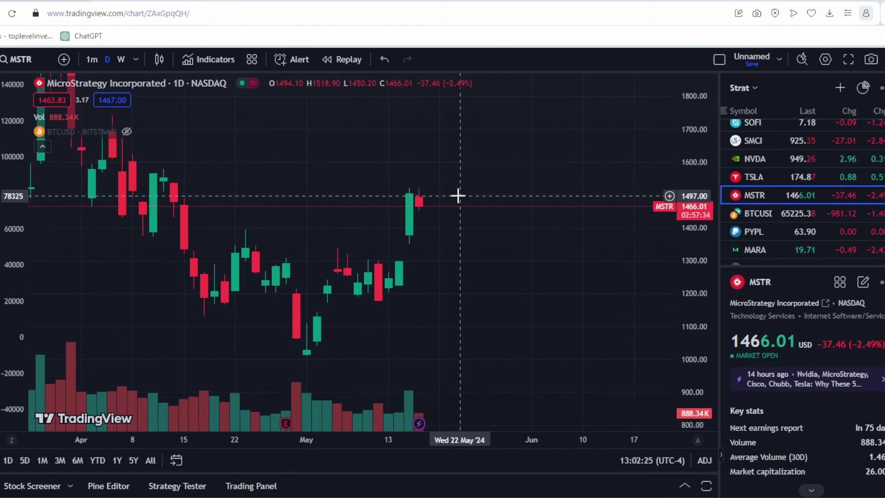
{"action": "left_click", "coordinate": [669, 195]}
{"action": "scroll", "coordinate": [632, 300], "scroll_direction": "down", "scroll_amount": 6}
{"action": "scroll", "coordinate": [607, 289], "scroll_direction": "up", "scroll_amount": 7}
Check option volume near the 1,500 strike in Volatility Lab and compare the horizontal line with MSTR's May 15 candle
{"action": "left_click", "coordinate": [526, 433]}
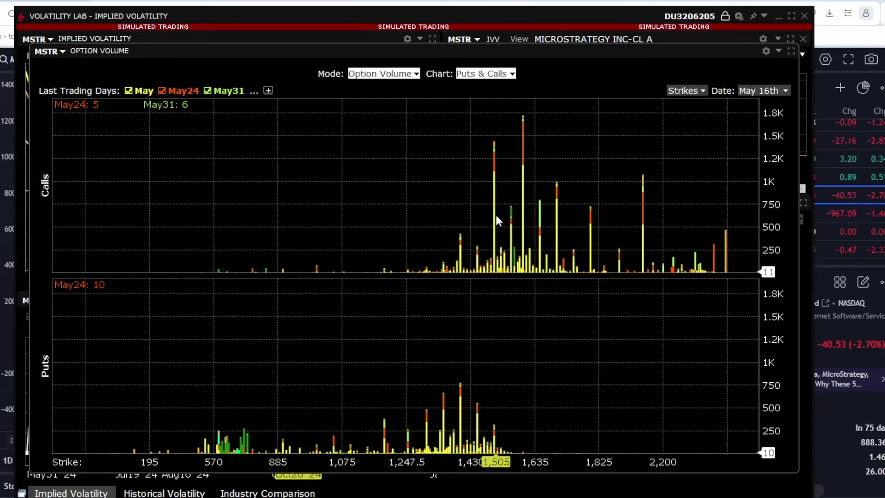
{"action": "left_click", "coordinate": [7, 138]}
{"action": "scroll", "coordinate": [475, 263], "scroll_direction": "up", "scroll_amount": 2}
{"action": "left_click_drag", "start_coordinate": [490, 264], "coordinate": [605, 245]}
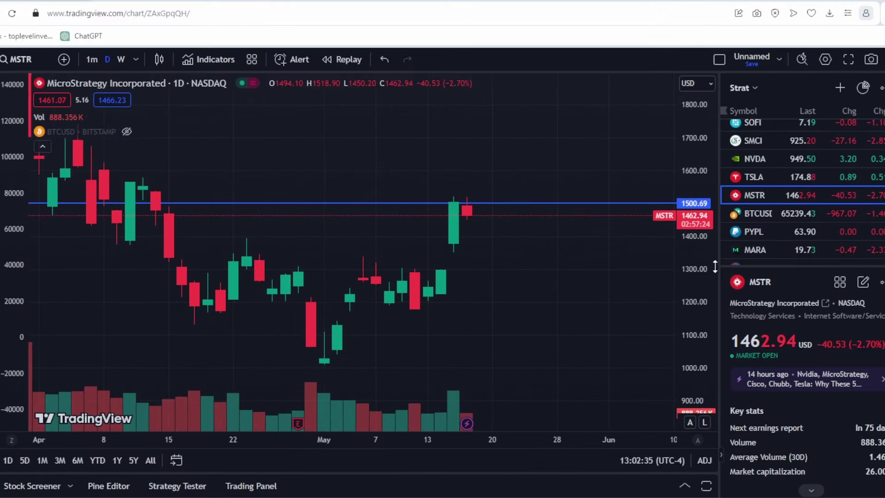
{"action": "scroll", "coordinate": [703, 267], "scroll_direction": "up", "scroll_amount": 3}
{"action": "left_click_drag", "start_coordinate": [703, 263], "coordinate": [703, 195]}
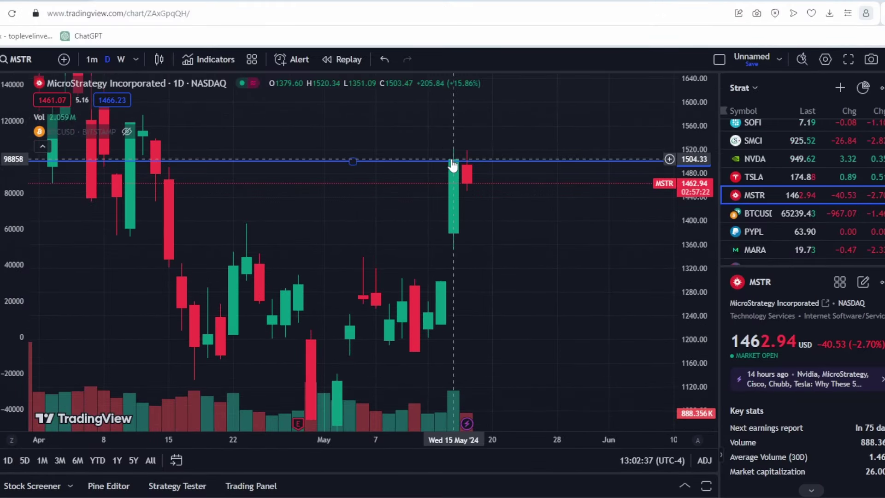
{"action": "scroll", "coordinate": [695, 224], "scroll_direction": "up", "scroll_amount": 4}
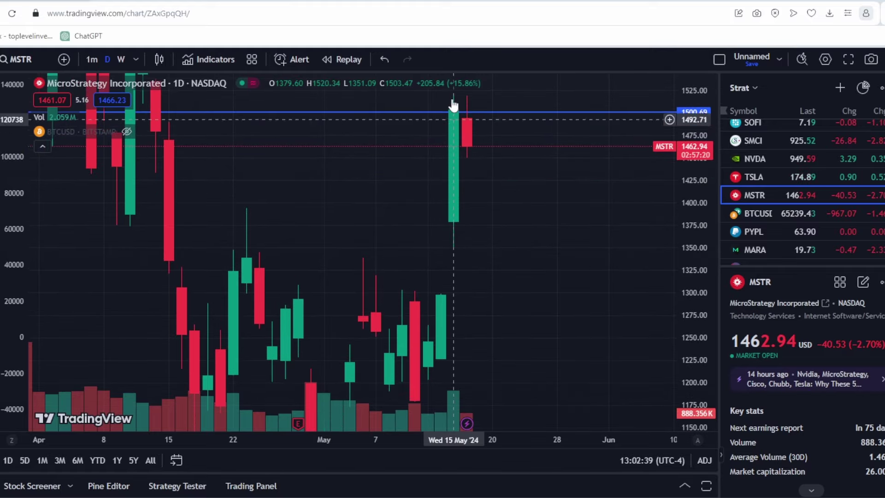
Check the call and put volume at the 1,600 strike in Volatility Lab, and return to the MSTR chart in TradingView
{"action": "scroll", "coordinate": [699, 194], "scroll_direction": "down", "scroll_amount": 2}
{"action": "scroll", "coordinate": [699, 202], "scroll_direction": "down", "scroll_amount": 2}
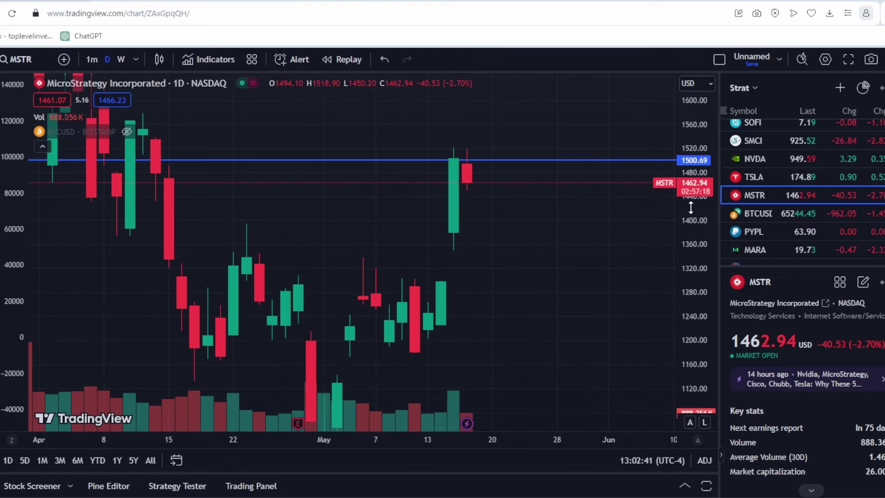
{"action": "mouse_move", "coordinate": [241, 496]}
{"action": "left_click", "coordinate": [431, 452]}
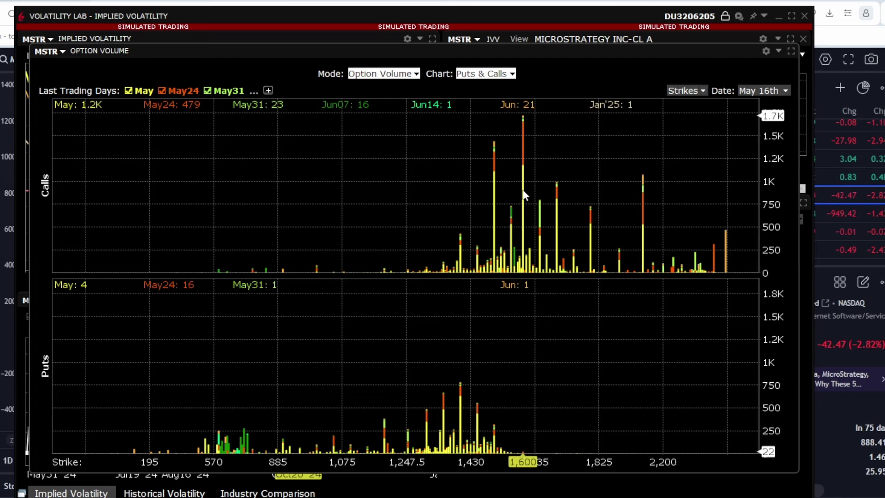
{"action": "key", "text": "alt+Tab"}
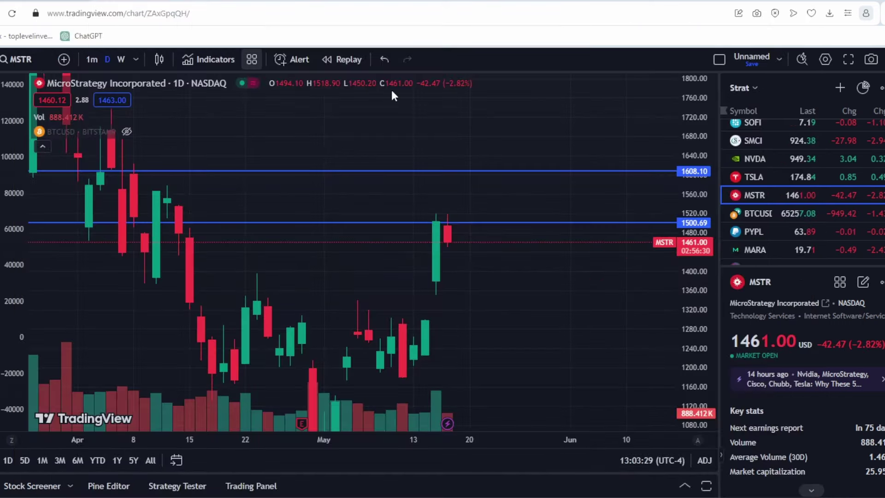
Compare the horizontal lines at about 1500 and 1608 with MSTR's daily candles since early 2024
{"action": "left_click_drag", "start_coordinate": [461, 129], "coordinate": [469, 157]}
{"action": "scroll", "coordinate": [657, 258], "scroll_direction": "down", "scroll_amount": 5}
{"action": "left_click_drag", "start_coordinate": [694, 244], "coordinate": [700, 306]}
{"action": "scroll", "coordinate": [581, 286], "scroll_direction": "up", "scroll_amount": 4}
{"action": "scroll", "coordinate": [585, 249], "scroll_direction": "up", "scroll_amount": 3}
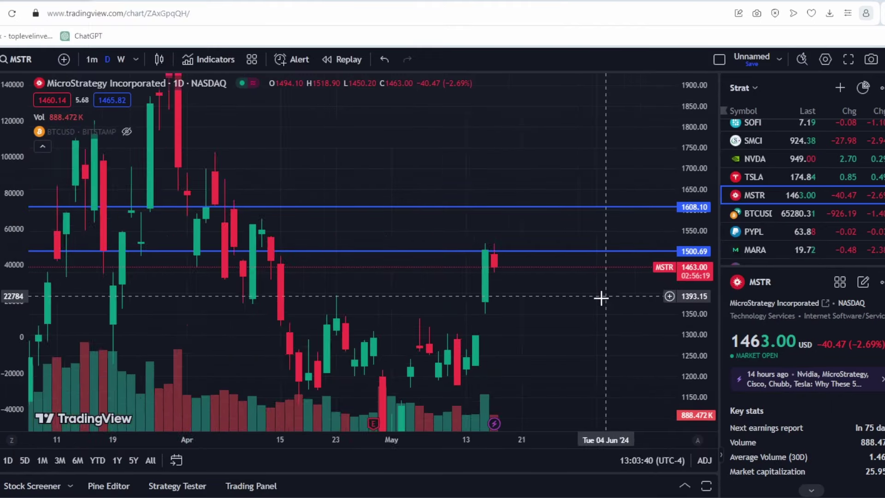
{"action": "scroll", "coordinate": [602, 298], "scroll_direction": "down", "scroll_amount": 5}
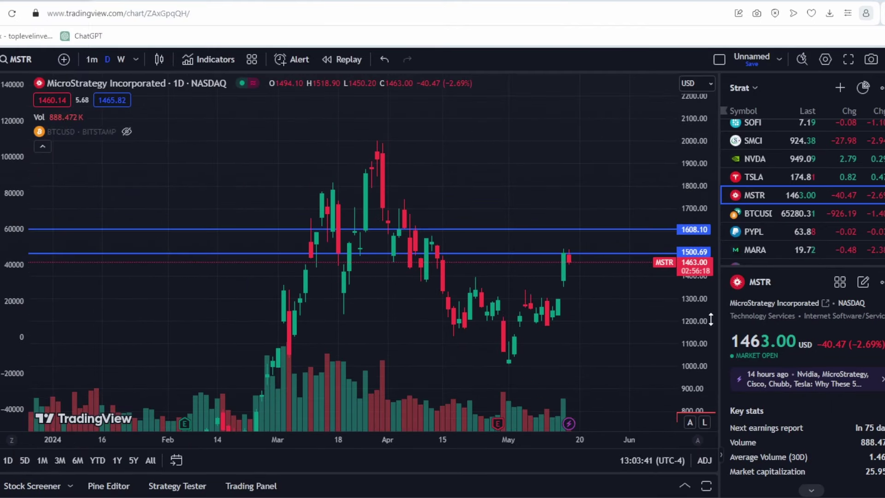
{"action": "scroll", "coordinate": [577, 166], "scroll_direction": "up", "scroll_amount": 5}
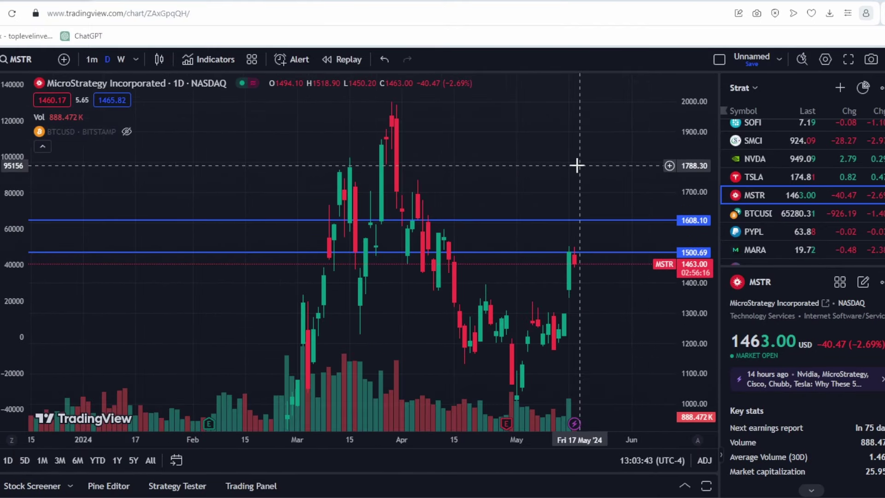
{"action": "scroll", "coordinate": [635, 290], "scroll_direction": "up", "scroll_amount": 5}
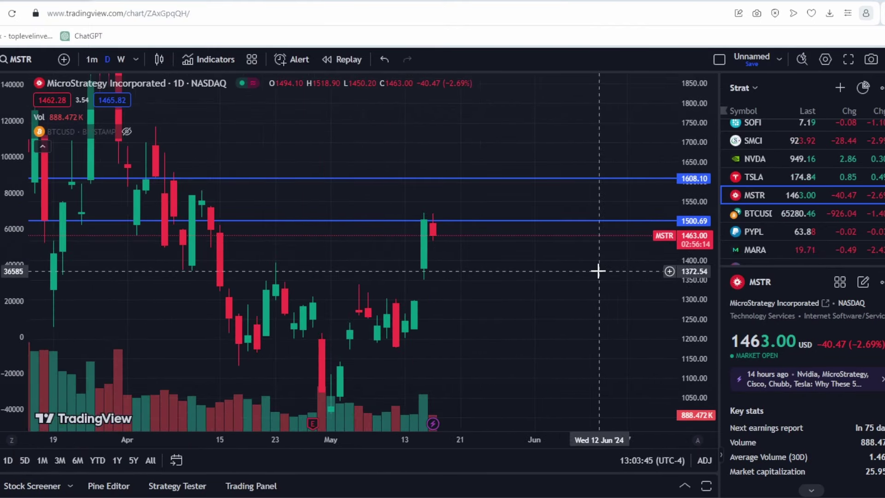
Check option volume at the 2,000 strike in Volatility Lab, and compare that level with MSTR's price history in TradingView
{"action": "left_click", "coordinate": [463, 454]}
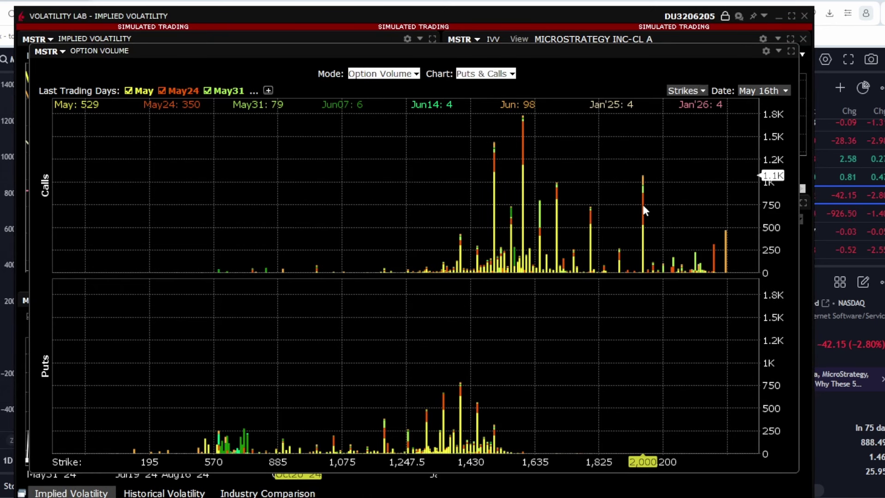
{"action": "left_click", "coordinate": [478, 497]}
{"action": "scroll", "coordinate": [477, 215], "scroll_direction": "down", "scroll_amount": 5}
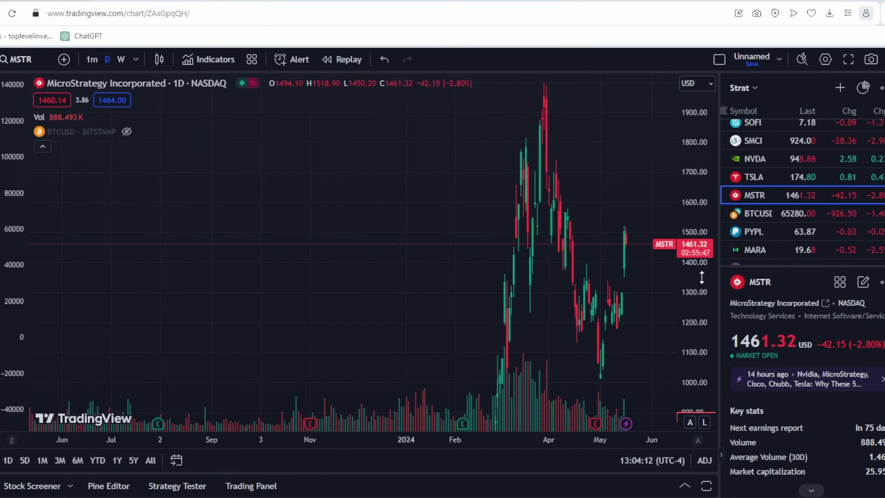
{"action": "left_click_drag", "start_coordinate": [702, 278], "coordinate": [672, 282]}
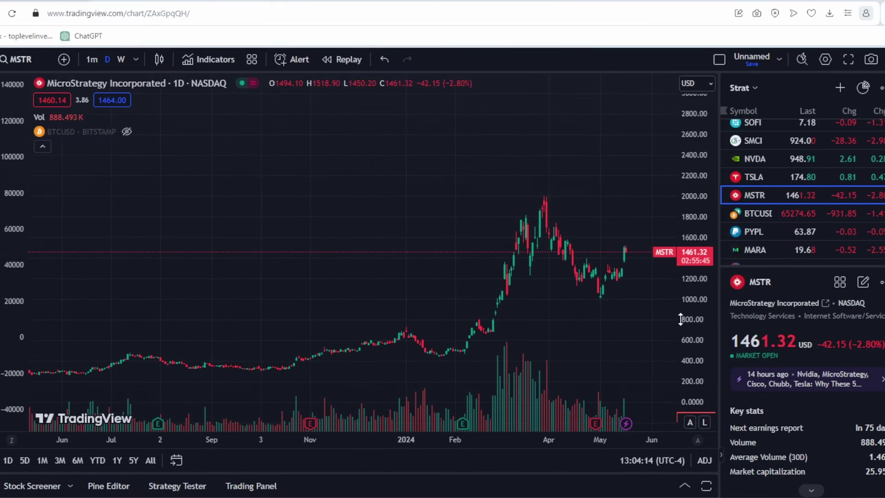
{"action": "left_click_drag", "start_coordinate": [680, 319], "coordinate": [678, 319]}
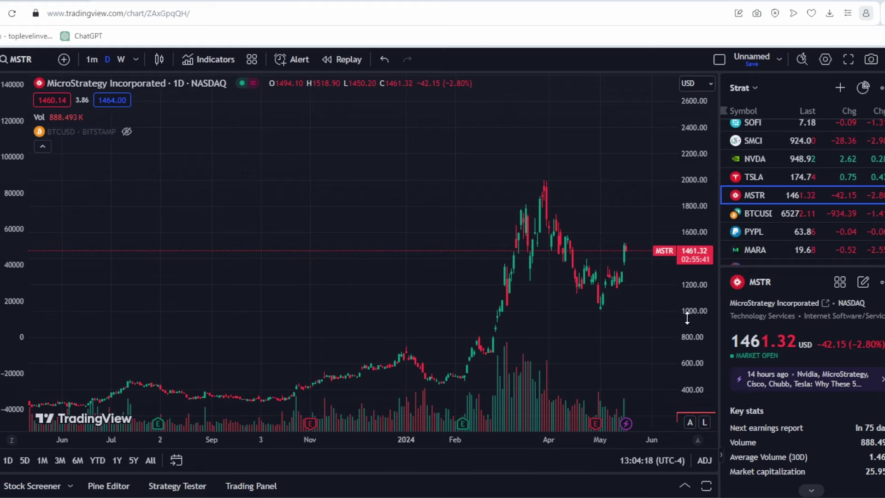
{"action": "scroll", "coordinate": [643, 316], "scroll_direction": "up", "scroll_amount": 4}
{"action": "left_click_drag", "start_coordinate": [687, 307], "coordinate": [675, 268]}
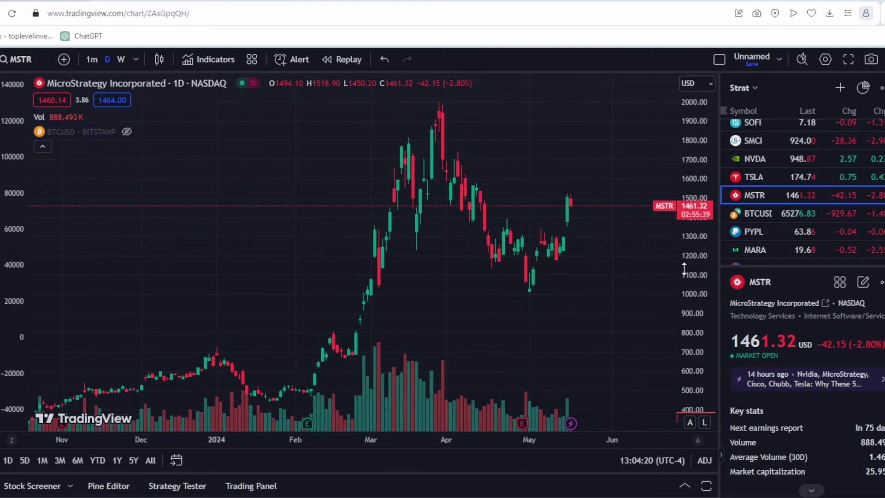
{"action": "left_click_drag", "start_coordinate": [604, 272], "coordinate": [568, 275]}
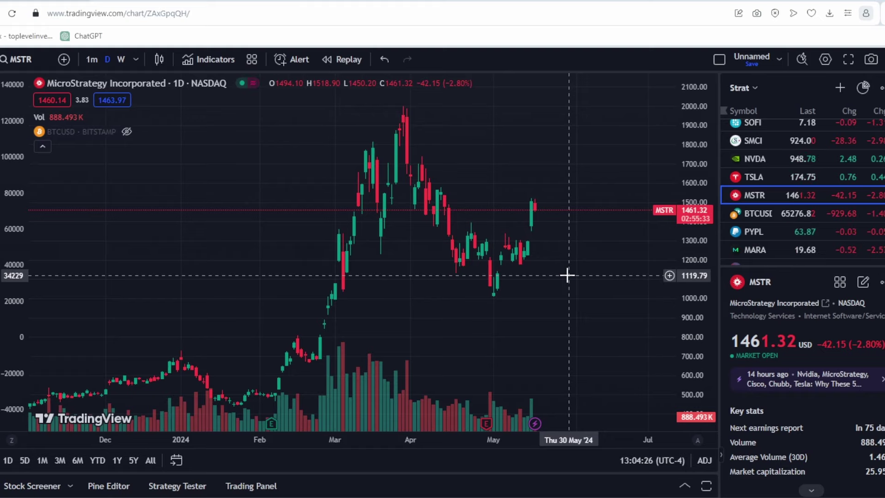
{"action": "left_click_drag", "start_coordinate": [703, 233], "coordinate": [706, 309]}
{"action": "scroll", "coordinate": [650, 265], "scroll_direction": "up", "scroll_amount": 5}
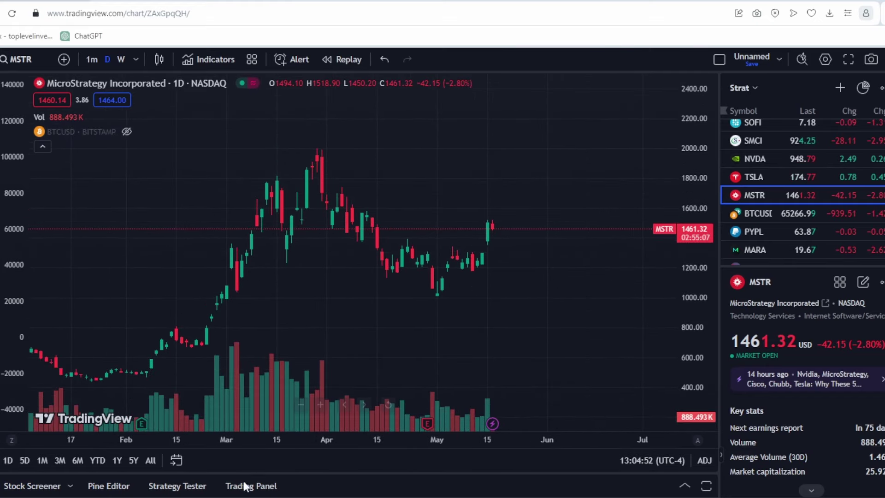
Switch to the 3D option volatility surface for MSTR and rotate it to inspect implied volatility across strikes
{"action": "left_click", "coordinate": [238, 497]}
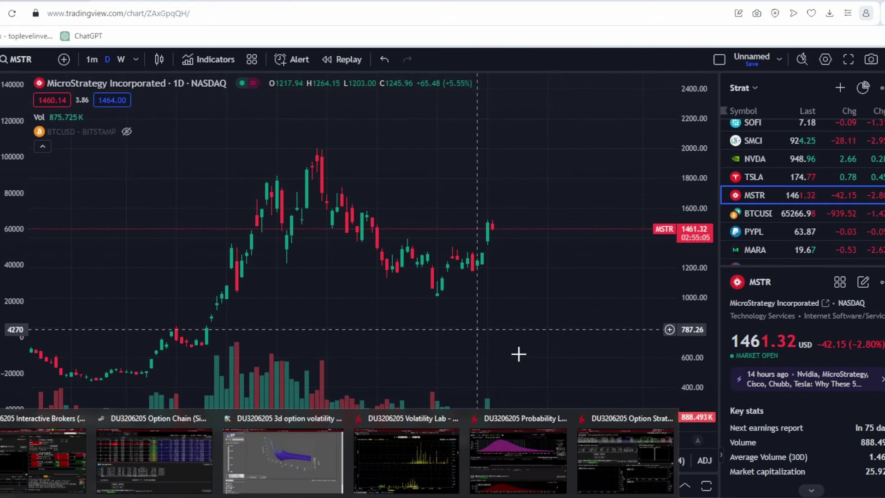
{"action": "left_click", "coordinate": [283, 451]}
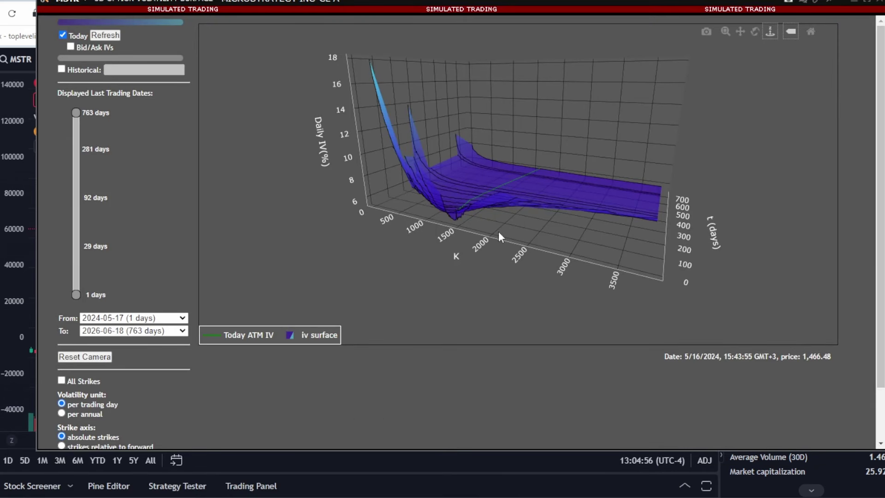
{"action": "left_click_drag", "start_coordinate": [505, 227], "coordinate": [295, 234]}
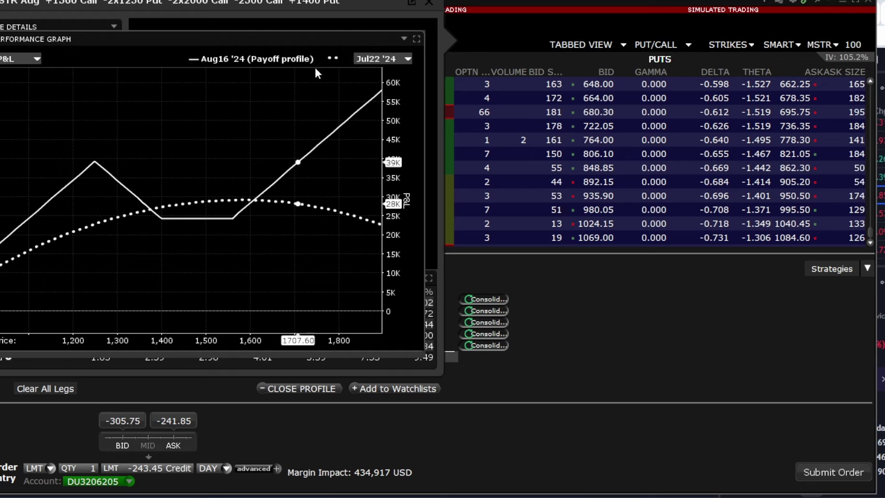
Close the strategy's performance profile, review the Aug 16 '24 option chain down to the 1350 strike, and return to TradingView
{"action": "left_click", "coordinate": [427, 4]}
{"action": "scroll", "coordinate": [476, 187], "scroll_direction": "down", "scroll_amount": 1}
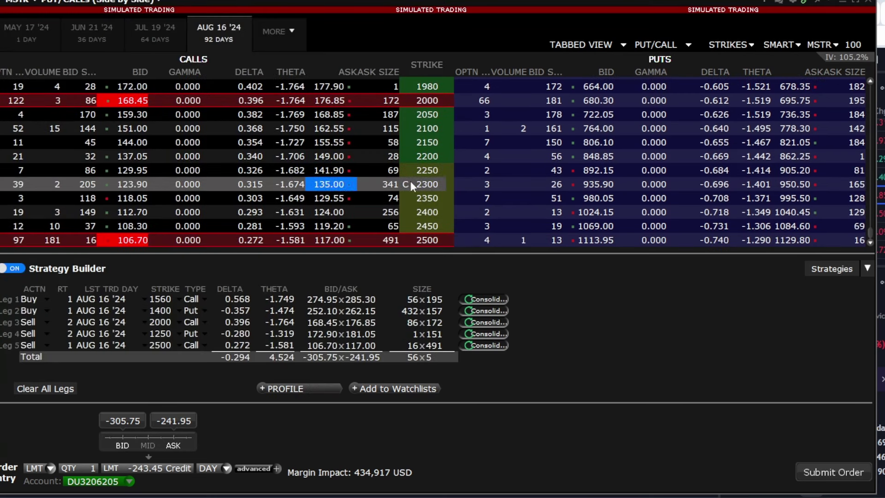
{"action": "scroll", "coordinate": [297, 171], "scroll_direction": "up", "scroll_amount": 6}
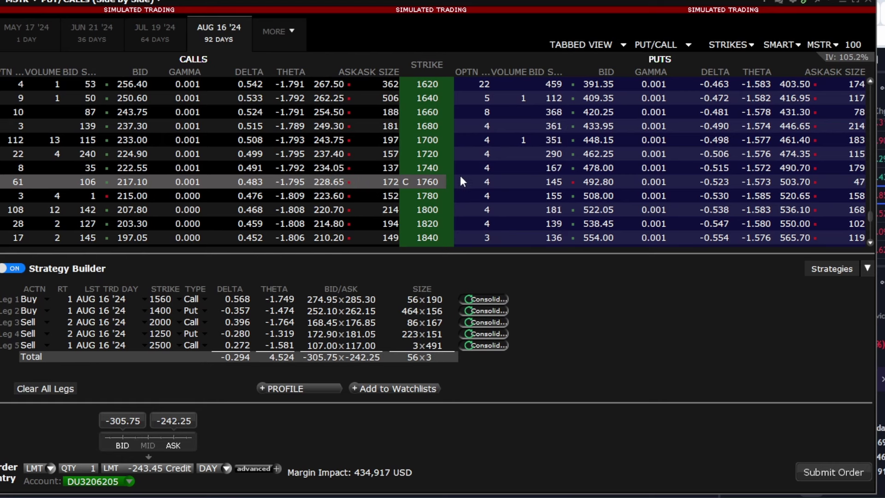
{"action": "scroll", "coordinate": [466, 175], "scroll_direction": "up", "scroll_amount": 3}
{"action": "scroll", "coordinate": [469, 174], "scroll_direction": "up", "scroll_amount": 4}
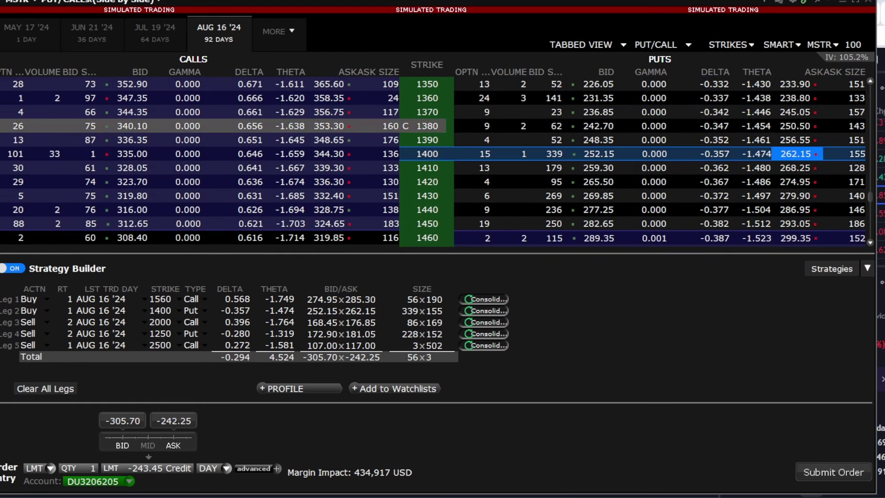
{"action": "key", "text": "alt+Tab"}
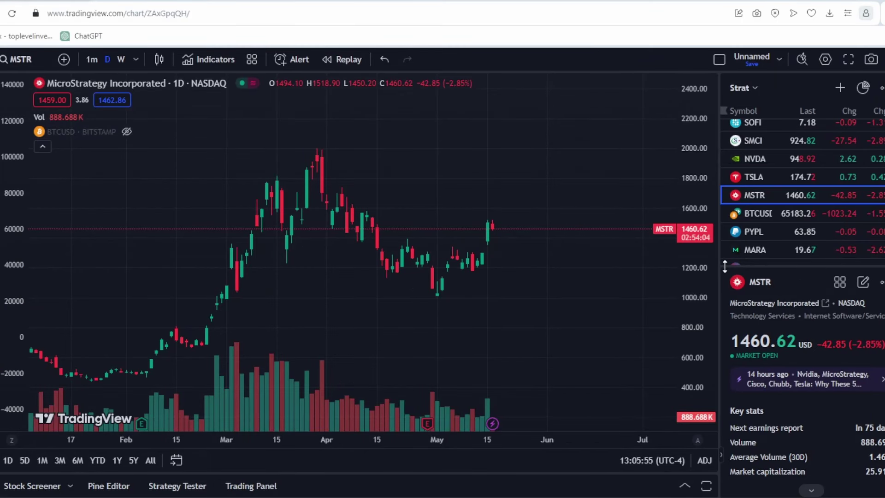
{"action": "scroll", "coordinate": [704, 267], "scroll_direction": "up", "scroll_amount": 2}
{"action": "scroll", "coordinate": [606, 249], "scroll_direction": "up", "scroll_amount": 2}
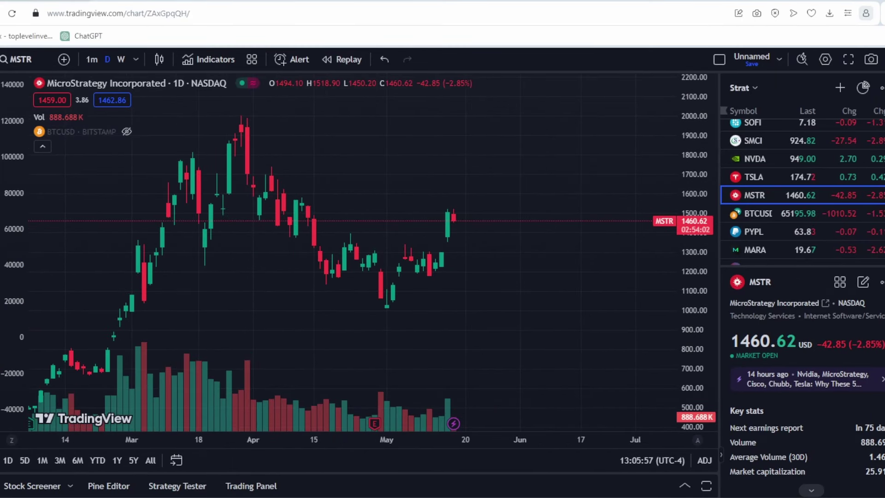
Switch to Probability Lab, set the MSTR distribution's date to Jul19 '24, and examine the price range at its peak
{"action": "mouse_move", "coordinate": [258, 496]}
{"action": "left_click", "coordinate": [156, 463]}
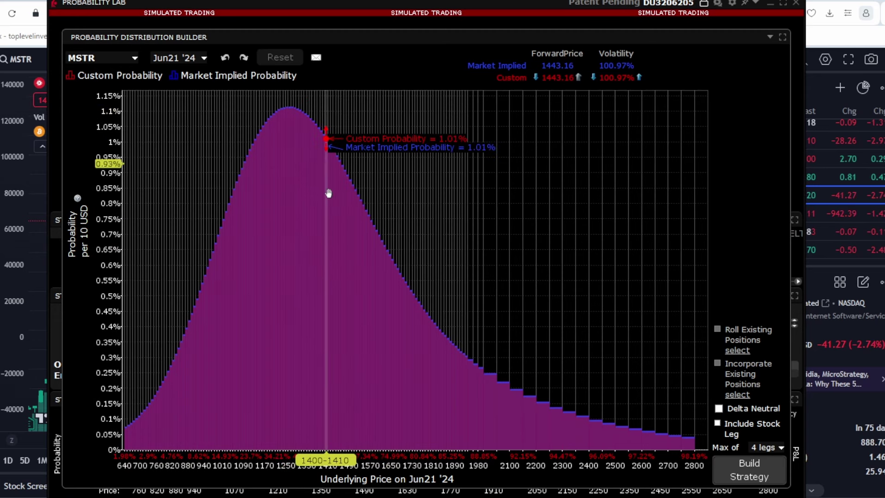
{"action": "left_click", "coordinate": [182, 58]}
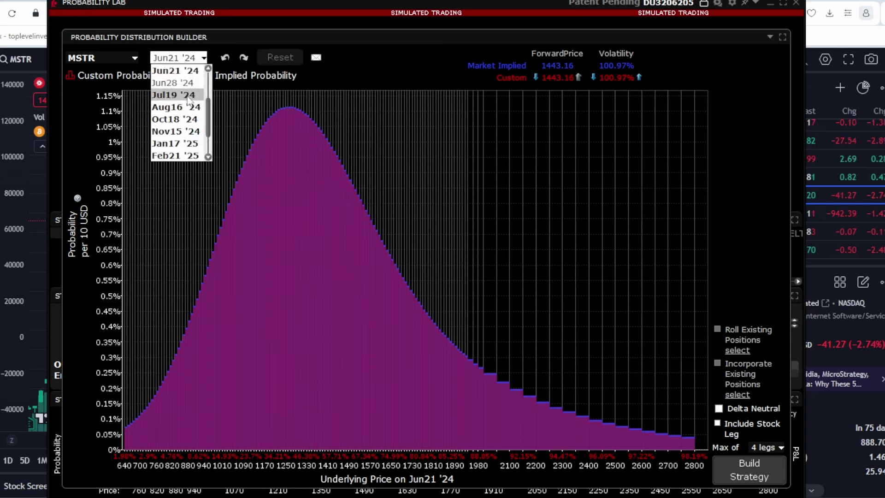
{"action": "left_click", "coordinate": [188, 97]}
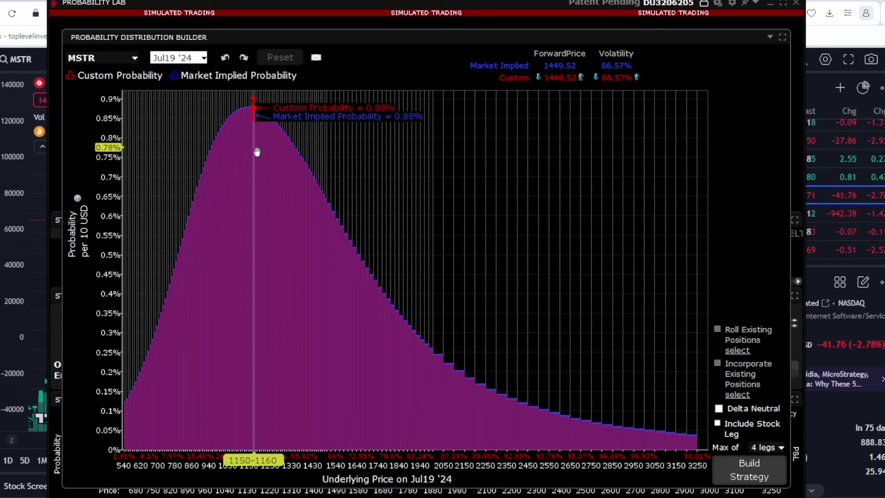
Switch to TradingView, examine MSTR's price levels around 1150, and start a measurement beside the latest candle
{"action": "key", "text": "alt+Tab"}
{"action": "left_click_drag", "start_coordinate": [531, 290], "coordinate": [474, 221]}
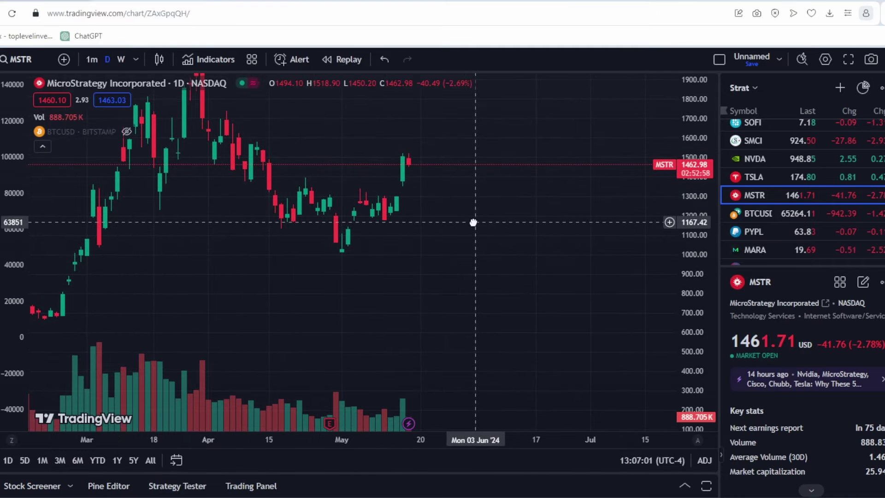
{"action": "left_click_drag", "start_coordinate": [703, 350], "coordinate": [691, 178]}
{"action": "left_click_drag", "start_coordinate": [601, 165], "coordinate": [590, 255]}
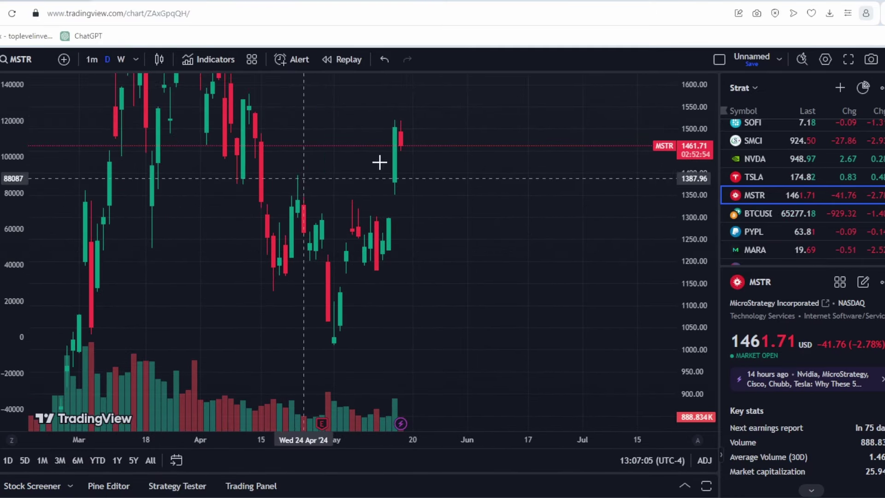
{"action": "left_click", "coordinate": [419, 147], "text": "shift"}
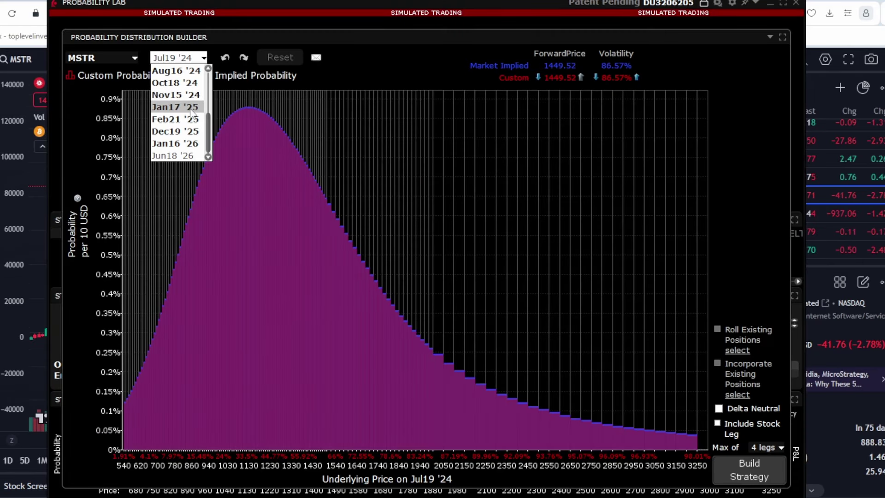
Set the Probability Lab distribution's date to Jan17 '25 and examine the price range at its peak
{"action": "left_click", "coordinate": [190, 109]}
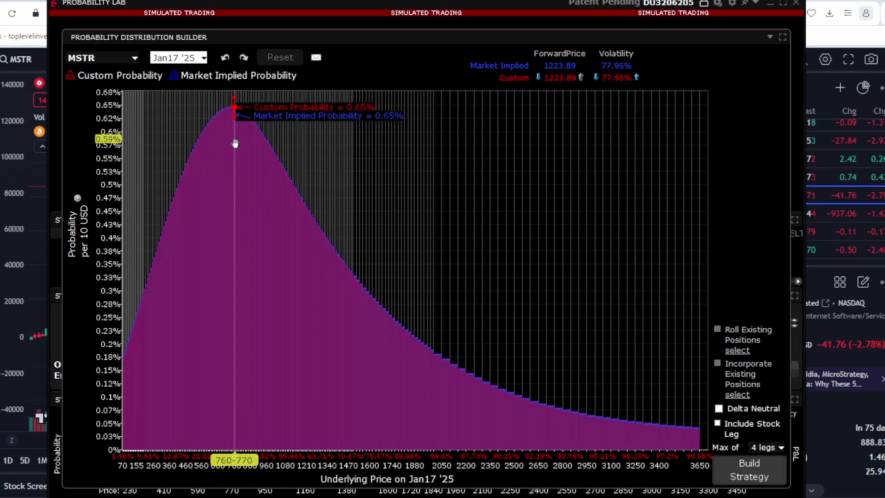
{"action": "key", "text": "alt+Tab"}
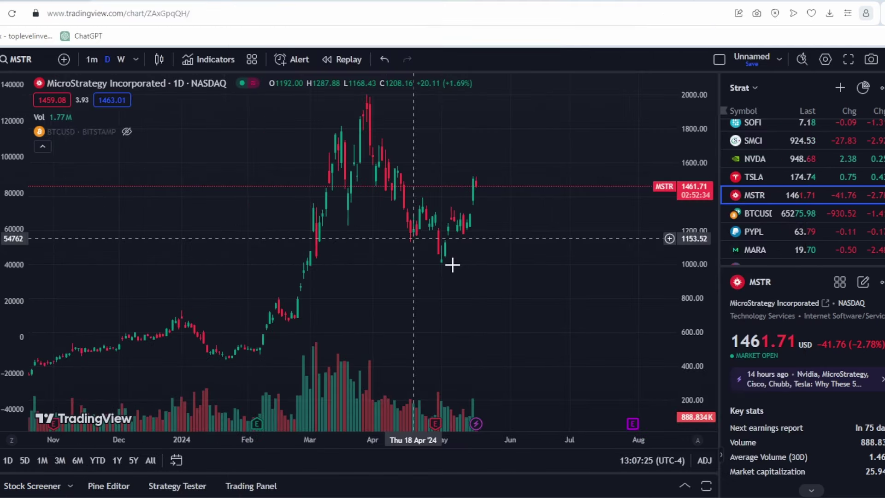
In TradingView, measure the price distance downward from about 1485 beside MSTR's latest candle, and review the lower levels of its price history
{"action": "left_click_drag", "start_coordinate": [686, 326], "coordinate": [686, 352]}
{"action": "left_click_drag", "start_coordinate": [635, 313], "coordinate": [595, 286]}
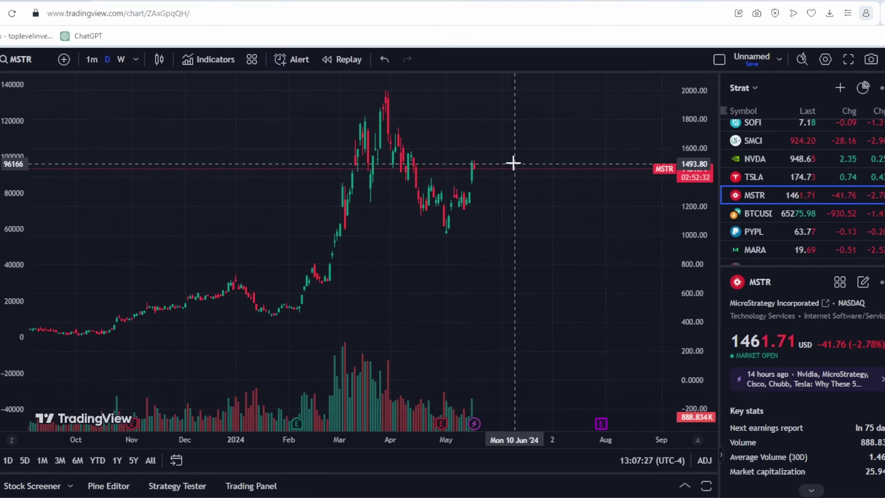
{"action": "left_click", "coordinate": [485, 165]}
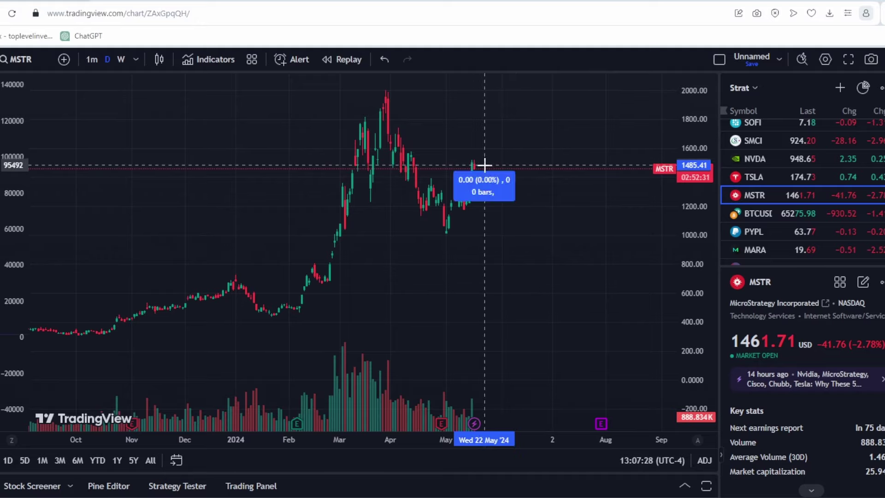
{"action": "left_click", "coordinate": [501, 274]}
{"action": "scroll", "coordinate": [458, 295], "scroll_direction": "down", "scroll_amount": 2}
{"action": "scroll", "coordinate": [514, 288], "scroll_direction": "up", "scroll_amount": 3}
{"action": "left_click", "coordinate": [594, 275]}
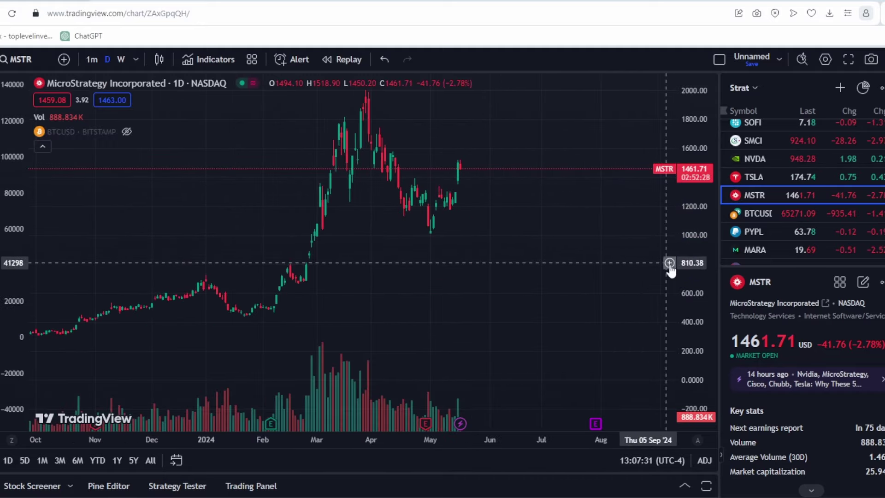
{"action": "left_click_drag", "start_coordinate": [687, 291], "coordinate": [687, 251]}
{"action": "scroll", "coordinate": [563, 231], "scroll_direction": "up", "scroll_amount": 2}
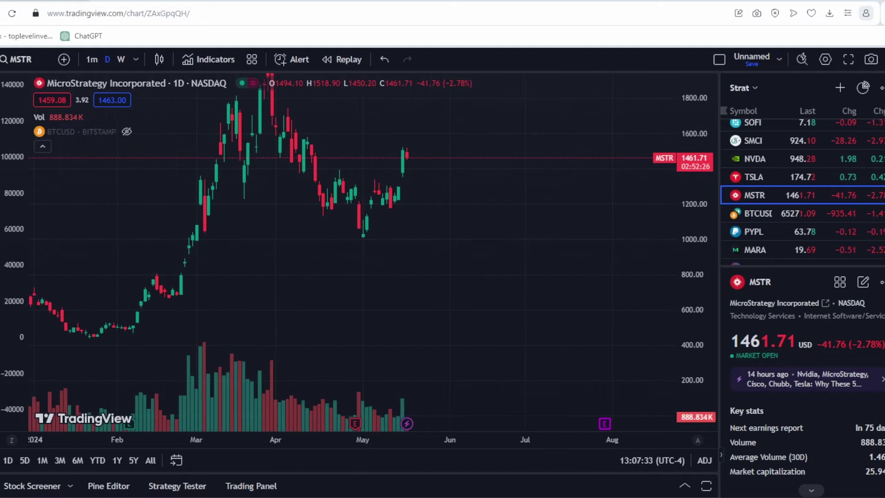
{"action": "left_click", "coordinate": [481, 462]}
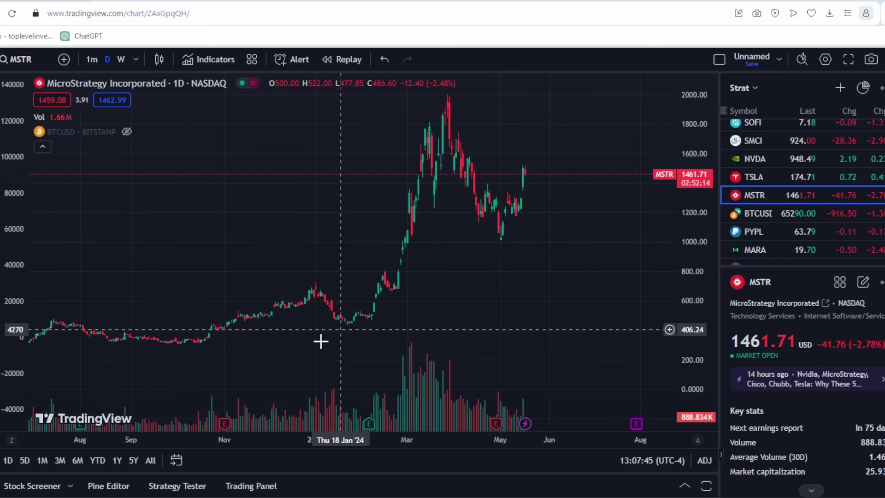
Switch to Probability Lab, examine the MSTR distribution around the 1560-1580 price range, and choose a different distribution date
{"action": "scroll", "coordinate": [320, 339], "scroll_direction": "up", "scroll_amount": 3}
{"action": "mouse_move", "coordinate": [320, 493]}
{"action": "left_click", "coordinate": [568, 449]}
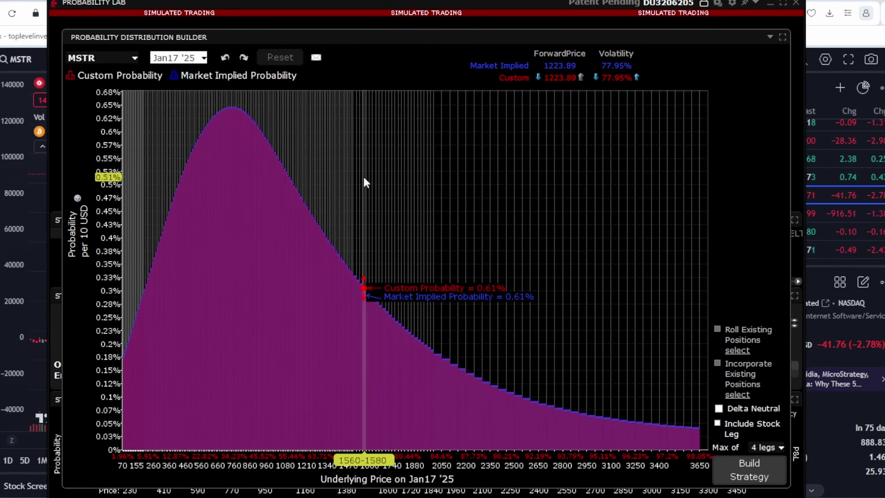
{"action": "left_click", "coordinate": [179, 58]}
{"action": "left_click", "coordinate": [190, 146]}
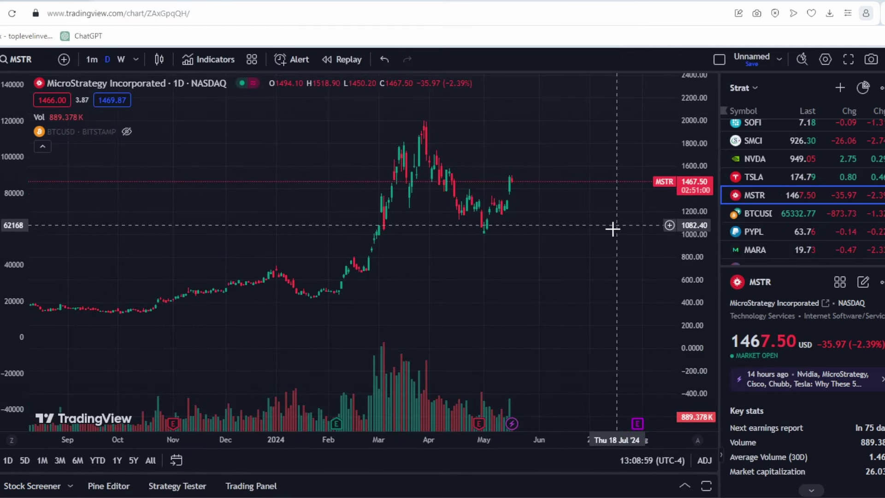
In TradingView, review MSTR's price chart, and open the BTCUSDT daily chart to view its history since 2021
{"action": "scroll", "coordinate": [576, 230], "scroll_direction": "down", "scroll_amount": 2}
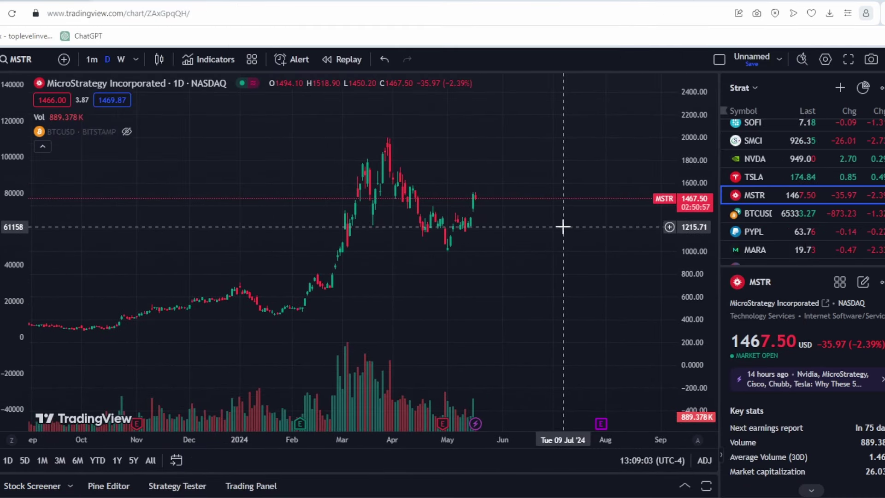
{"action": "scroll", "coordinate": [591, 258], "scroll_direction": "down", "scroll_amount": 2}
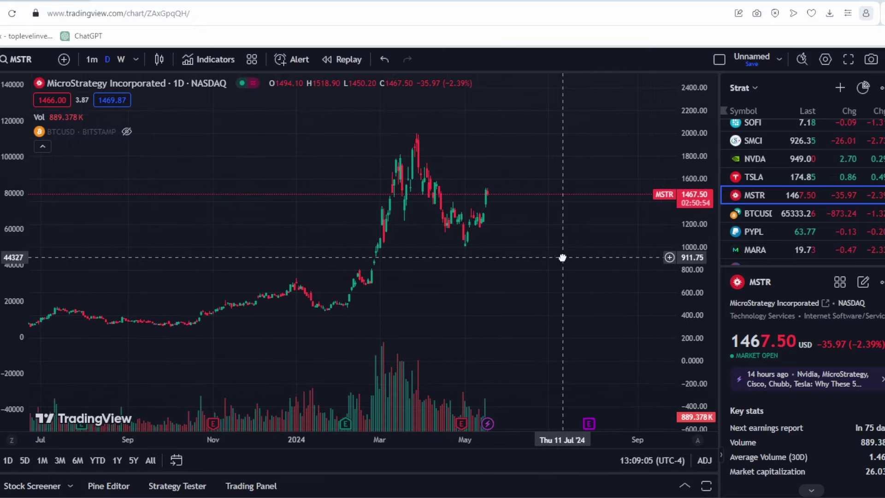
{"action": "left_click", "coordinate": [792, 215]}
{"action": "scroll", "coordinate": [637, 271], "scroll_direction": "down", "scroll_amount": 5}
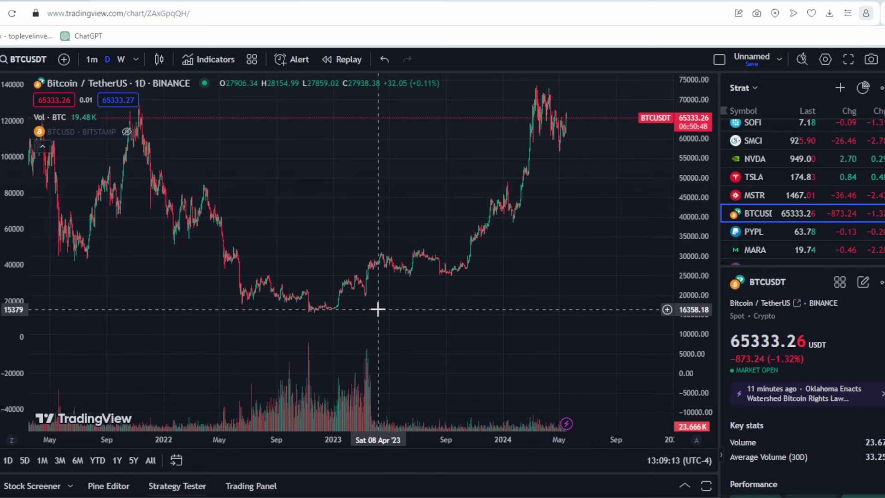
{"action": "scroll", "coordinate": [378, 310], "scroll_direction": "down", "scroll_amount": 3}
{"action": "scroll", "coordinate": [378, 311], "scroll_direction": "up", "scroll_amount": 3}
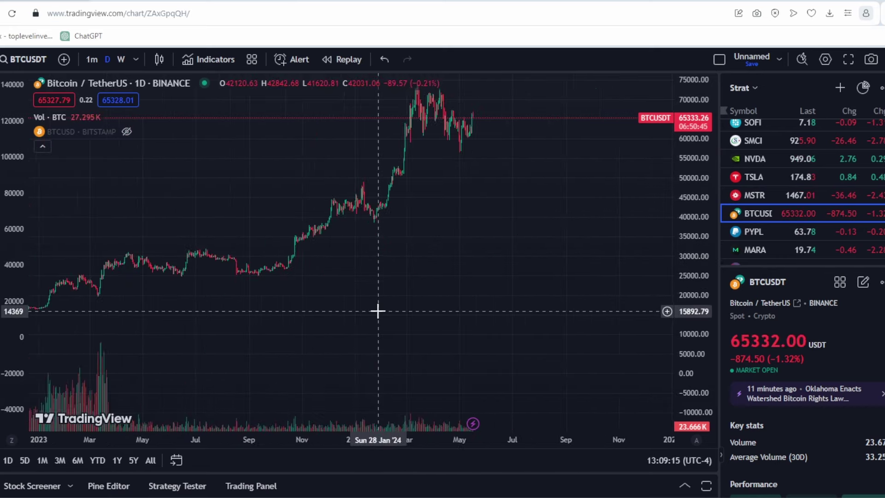
Examine Bitcoin's price history from its earlier peaks and late-2022 low up to the latest candles and the 100000 level
{"action": "left_click_drag", "start_coordinate": [531, 308], "coordinate": [513, 317]}
{"action": "scroll", "coordinate": [504, 324], "scroll_direction": "up", "scroll_amount": 5}
{"action": "scroll", "coordinate": [502, 322], "scroll_direction": "down", "scroll_amount": 5}
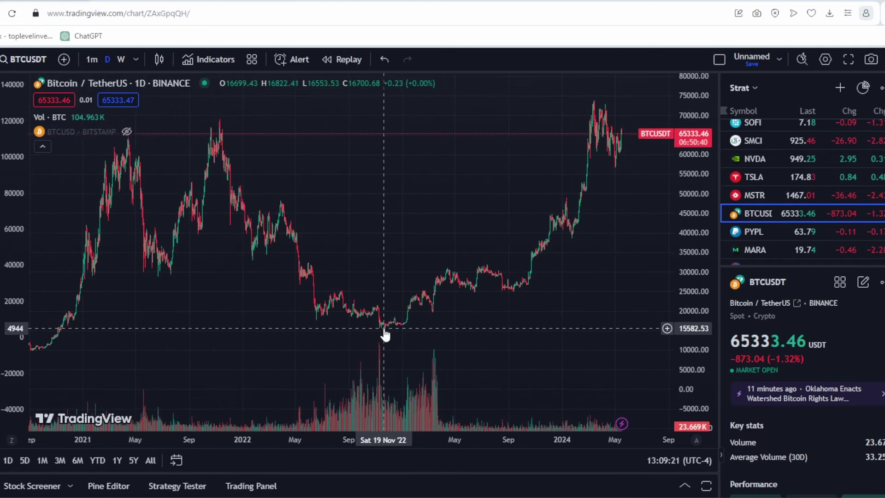
{"action": "scroll", "coordinate": [409, 243], "scroll_direction": "up", "scroll_amount": 5}
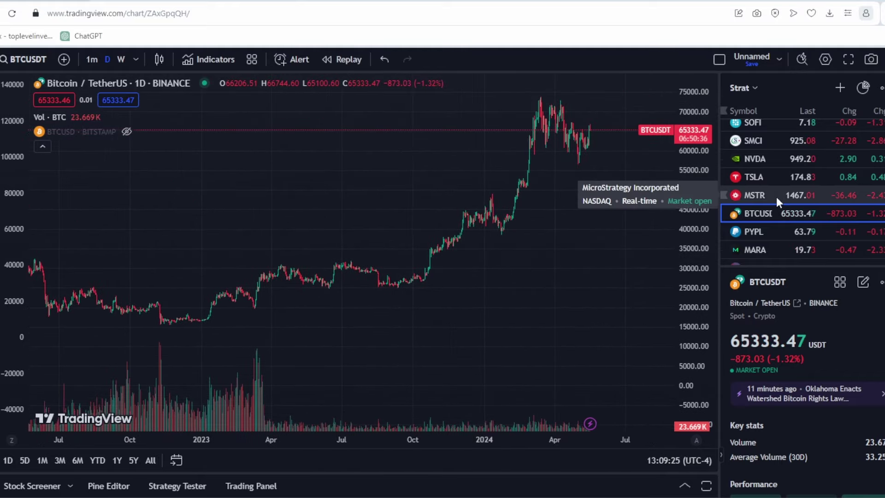
{"action": "scroll", "coordinate": [624, 251], "scroll_direction": "down", "scroll_amount": 5}
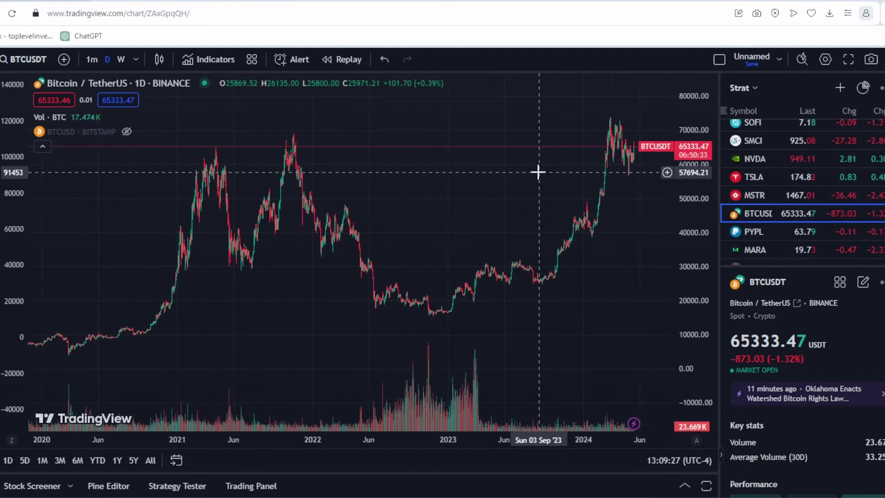
{"action": "left_click_drag", "start_coordinate": [538, 172], "coordinate": [504, 197]}
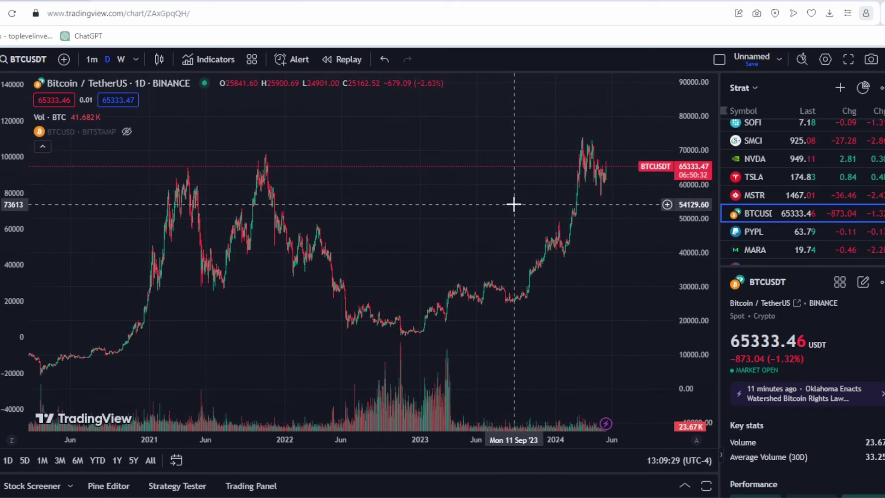
{"action": "scroll", "coordinate": [625, 116], "scroll_direction": "up", "scroll_amount": 5}
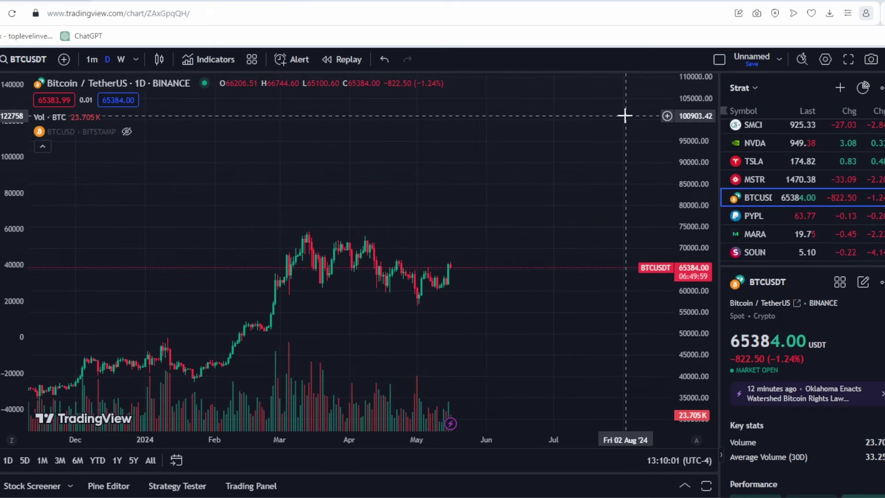
Open the MSTR chart and compress its price scale to inspect the levels above 3000
{"action": "left_click", "coordinate": [793, 181]}
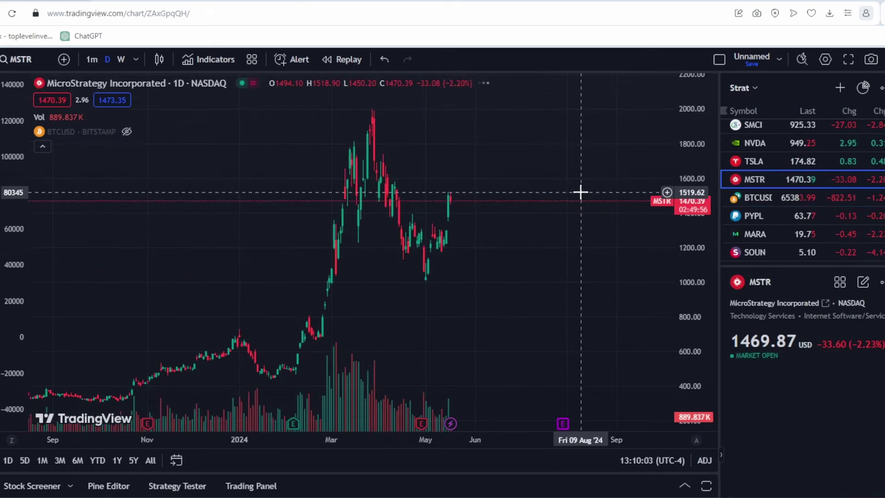
{"action": "left_click_drag", "start_coordinate": [597, 235], "coordinate": [584, 341]}
{"action": "left_click_drag", "start_coordinate": [687, 222], "coordinate": [688, 348]}
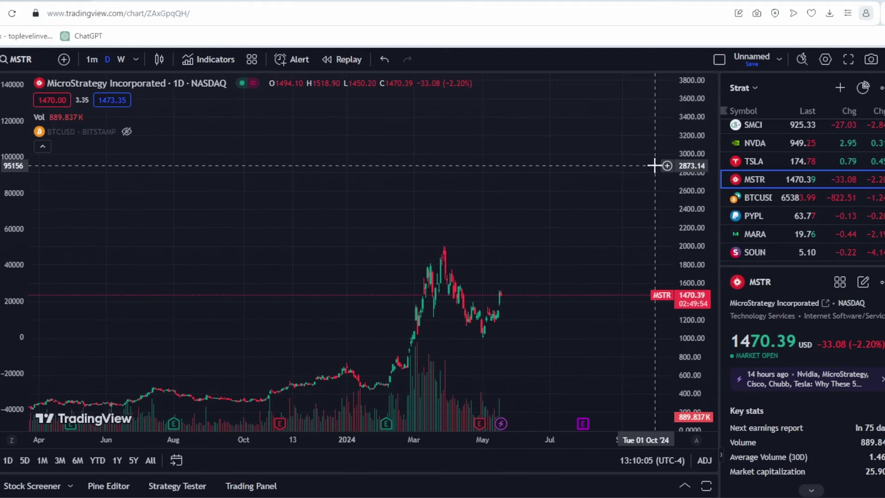
{"action": "left_click_drag", "start_coordinate": [644, 133], "coordinate": [637, 164]}
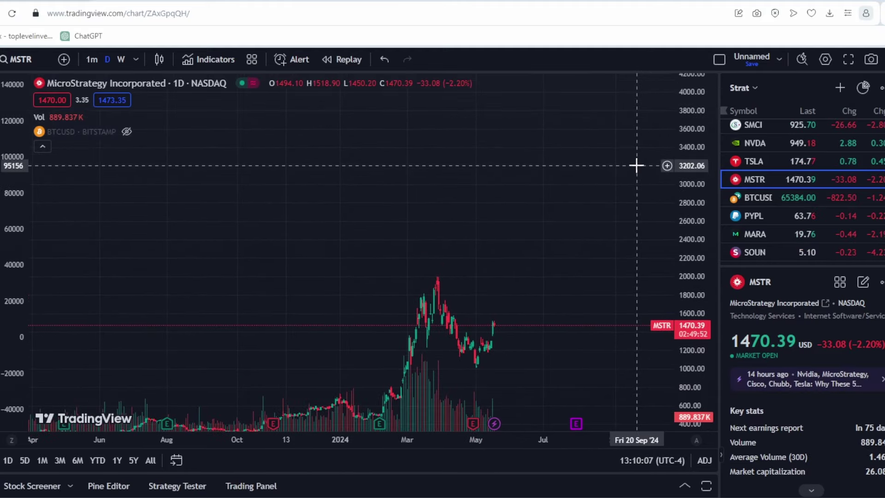
Open the BTCUSDT chart, adjust its price scale, and examine Bitcoin's rise from 2023 through the latest candles
{"action": "left_click", "coordinate": [798, 196]}
{"action": "scroll", "coordinate": [580, 259], "scroll_direction": "down", "scroll_amount": 5}
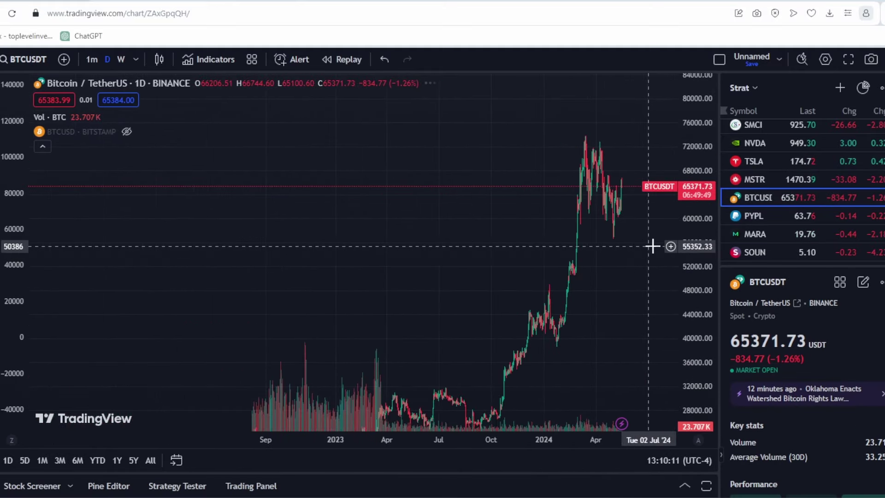
{"action": "left_click_drag", "start_coordinate": [695, 244], "coordinate": [696, 260]}
{"action": "scroll", "coordinate": [656, 258], "scroll_direction": "up", "scroll_amount": 5}
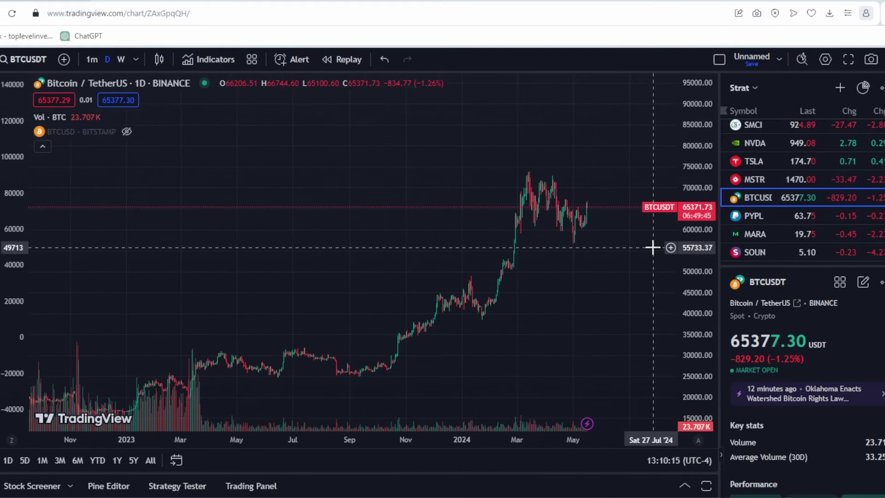
{"action": "scroll", "coordinate": [654, 235], "scroll_direction": "up", "scroll_amount": 4}
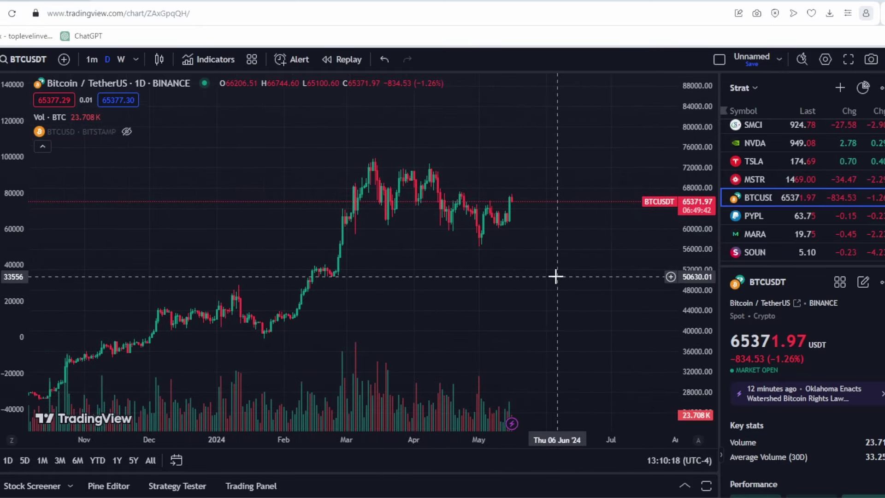
{"action": "left_click_drag", "start_coordinate": [527, 279], "coordinate": [554, 285]}
{"action": "left_click_drag", "start_coordinate": [684, 302], "coordinate": [687, 245]}
Return to the MSTR chart and examine the latest candles around the 1200 to 1300 levels
{"action": "key", "text": "Up"}
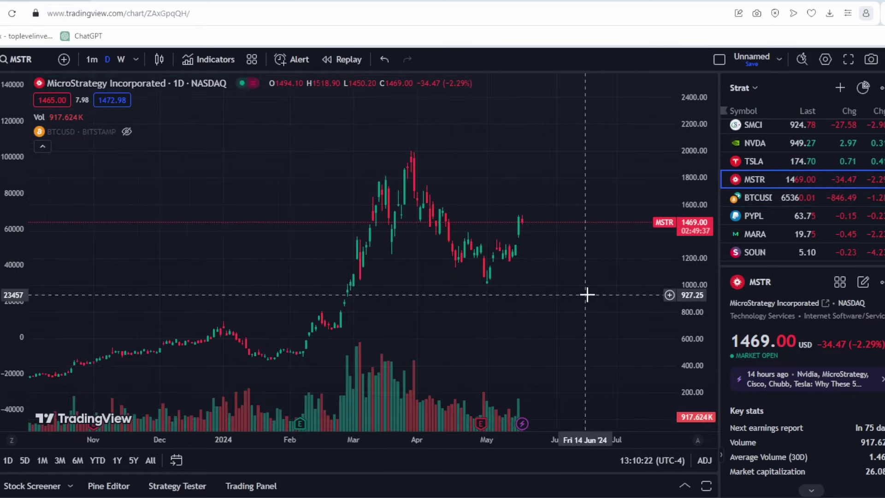
{"action": "scroll", "coordinate": [563, 280], "scroll_direction": "up", "scroll_amount": 2}
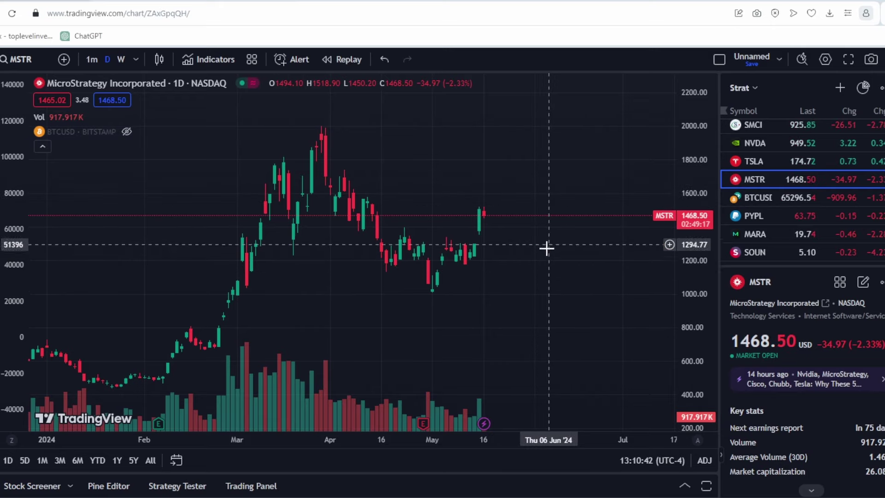
{"action": "scroll", "coordinate": [547, 256], "scroll_direction": "left", "scroll_amount": 3}
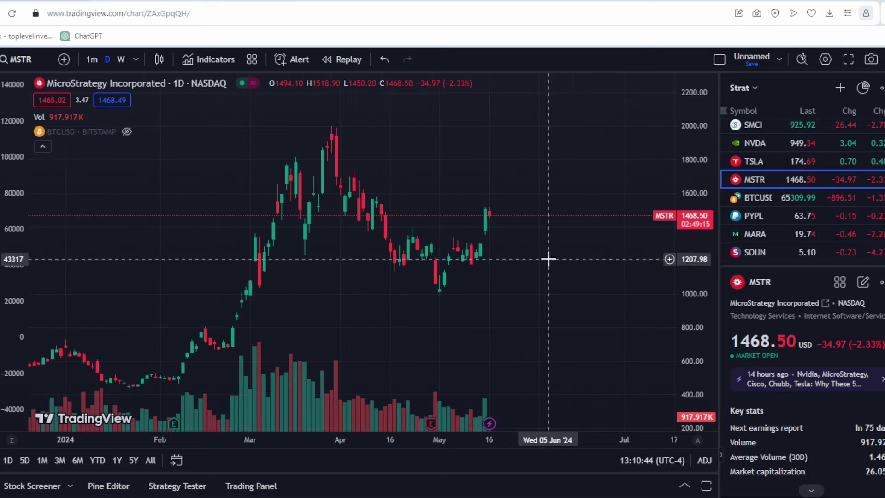
{"action": "scroll", "coordinate": [577, 272], "scroll_direction": "up", "scroll_amount": 4}
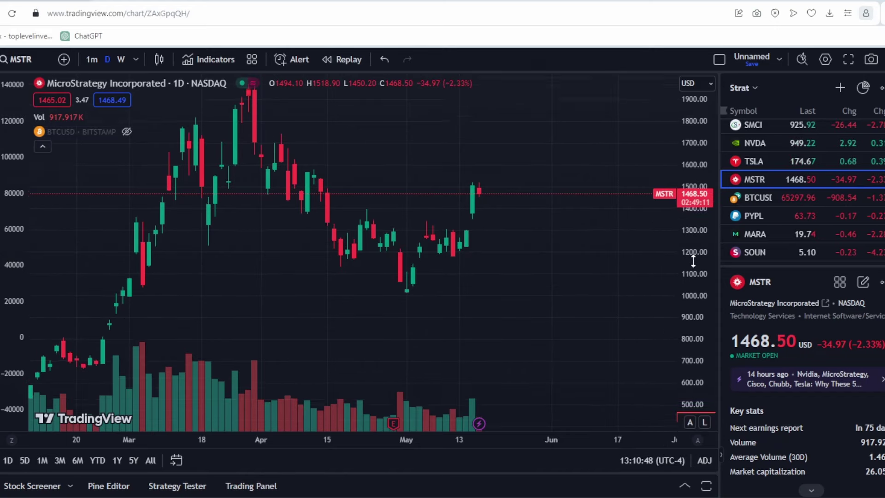
Open the BTCUSDT chart and compare Bitcoin's recent candles with its price movement since December
{"action": "key", "text": "Down"}
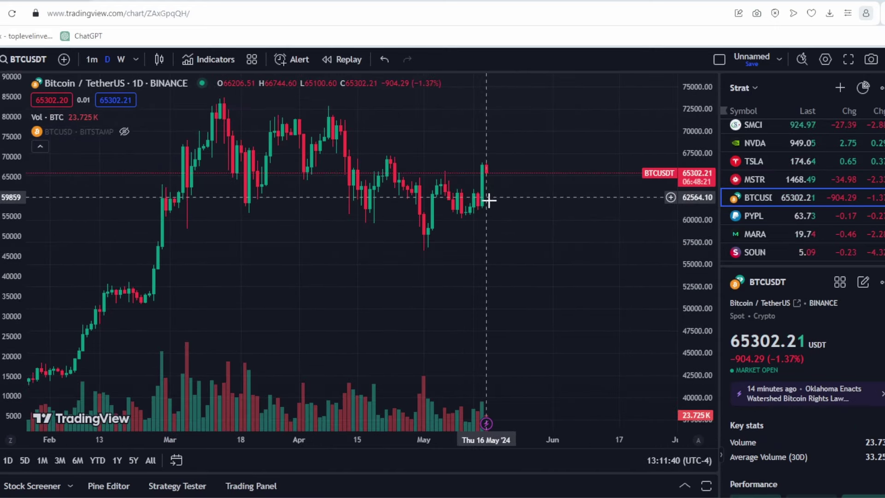
{"action": "scroll", "coordinate": [697, 247], "scroll_direction": "down", "scroll_amount": 3}
{"action": "scroll", "coordinate": [648, 270], "scroll_direction": "up", "scroll_amount": 3}
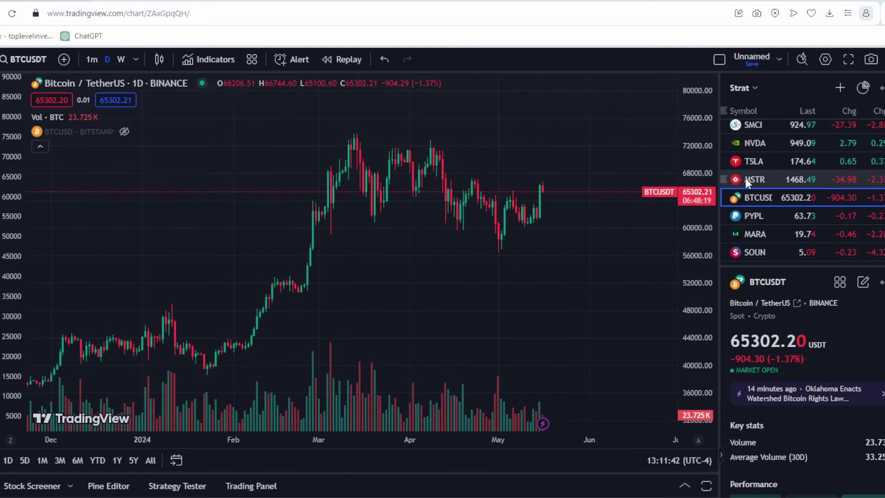
Return to MSTR, examine its price levels between 500 and 1000 and its latest candles, and reopen the BTCUSDT chart
{"action": "key", "text": "Up"}
{"action": "scroll", "coordinate": [490, 272], "scroll_direction": "up", "scroll_amount": 3}
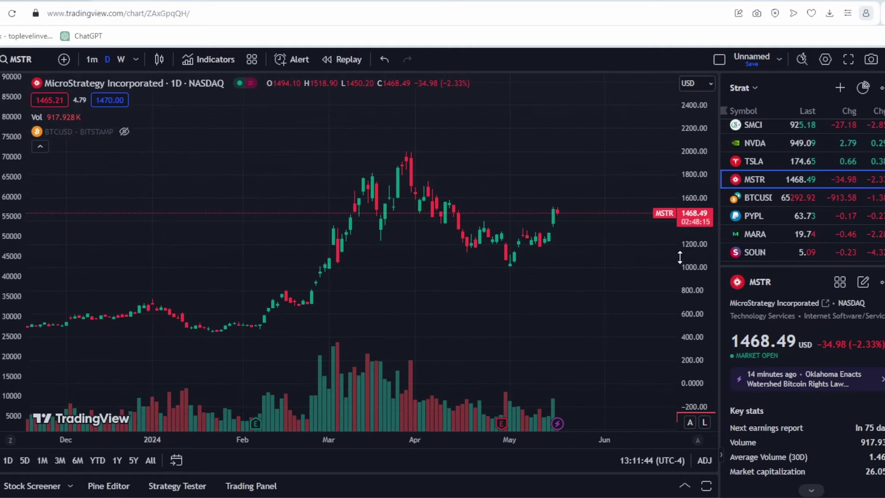
{"action": "scroll", "coordinate": [490, 185], "scroll_direction": "up", "scroll_amount": 5}
{"action": "left_click_drag", "start_coordinate": [479, 297], "coordinate": [453, 233]}
{"action": "scroll", "coordinate": [591, 303], "scroll_direction": "down", "scroll_amount": 6}
{"action": "scroll", "coordinate": [592, 304], "scroll_direction": "down", "scroll_amount": 4}
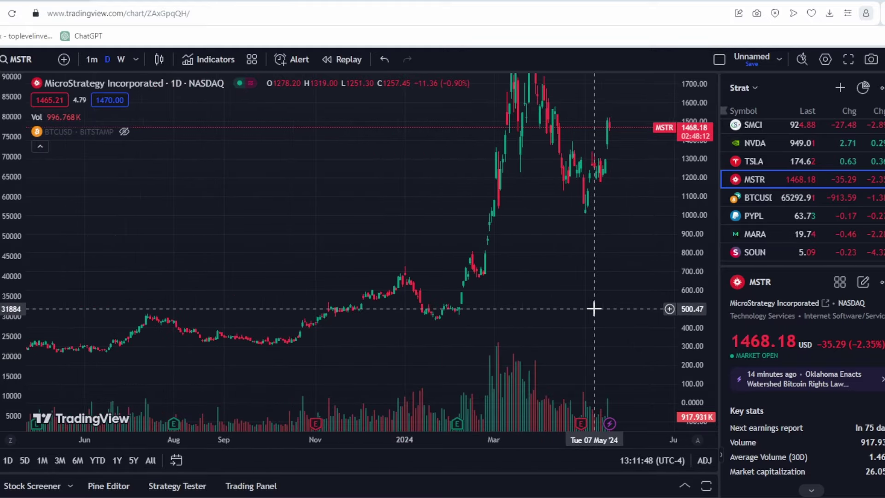
{"action": "scroll", "coordinate": [593, 309], "scroll_direction": "up", "scroll_amount": 5}
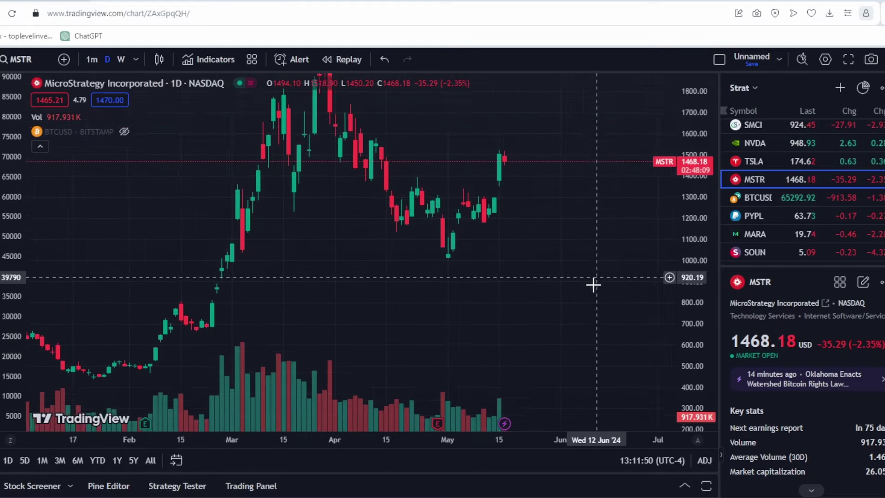
{"action": "scroll", "coordinate": [496, 255], "scroll_direction": "down", "scroll_amount": 4}
{"action": "left_click_drag", "start_coordinate": [691, 259], "coordinate": [691, 307]}
{"action": "scroll", "coordinate": [612, 277], "scroll_direction": "up", "scroll_amount": 3}
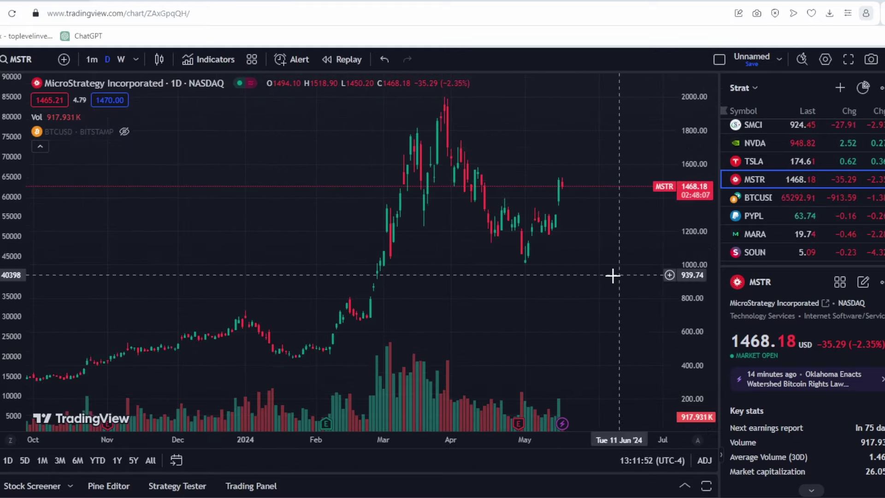
{"action": "left_click", "coordinate": [768, 196]}
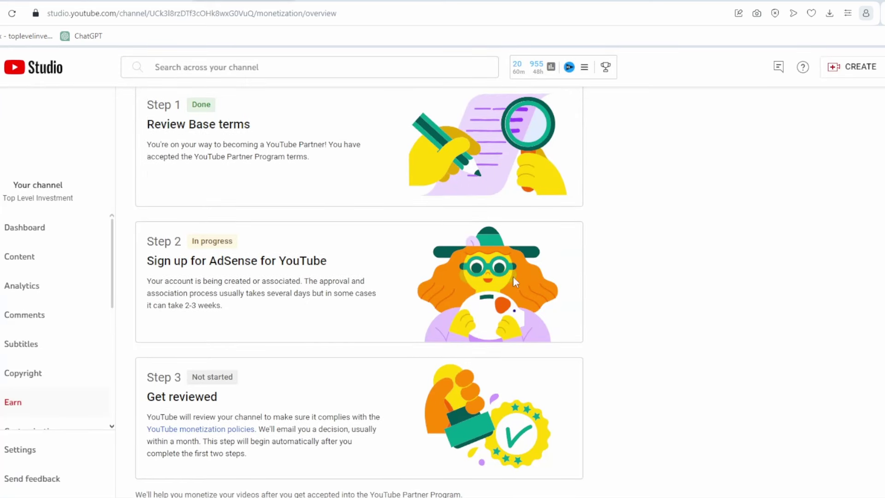
Switch to YouTube Studio's Earn page, review the monetization steps, and highlight the Step 2 AdSense sign-up text
{"action": "scroll", "coordinate": [652, 271], "scroll_direction": "up", "scroll_amount": 1}
{"action": "scroll", "coordinate": [652, 277], "scroll_direction": "down", "scroll_amount": 1}
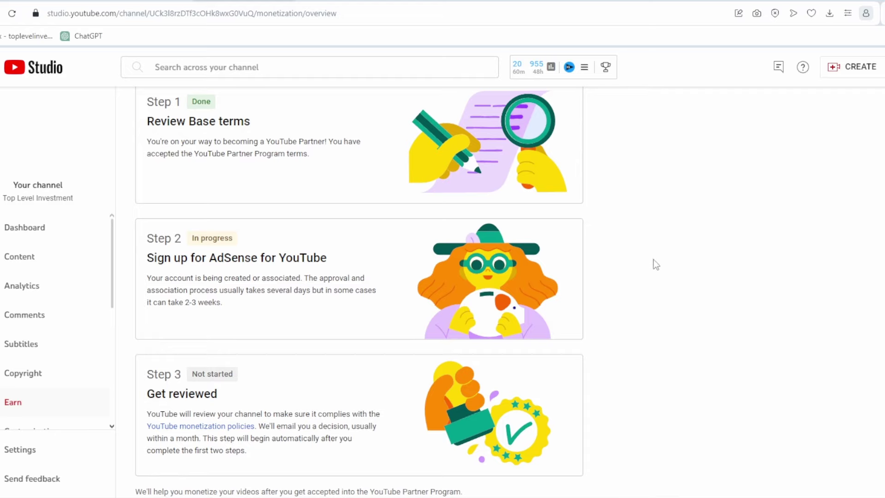
{"action": "scroll", "coordinate": [655, 257], "scroll_direction": "up", "scroll_amount": 1}
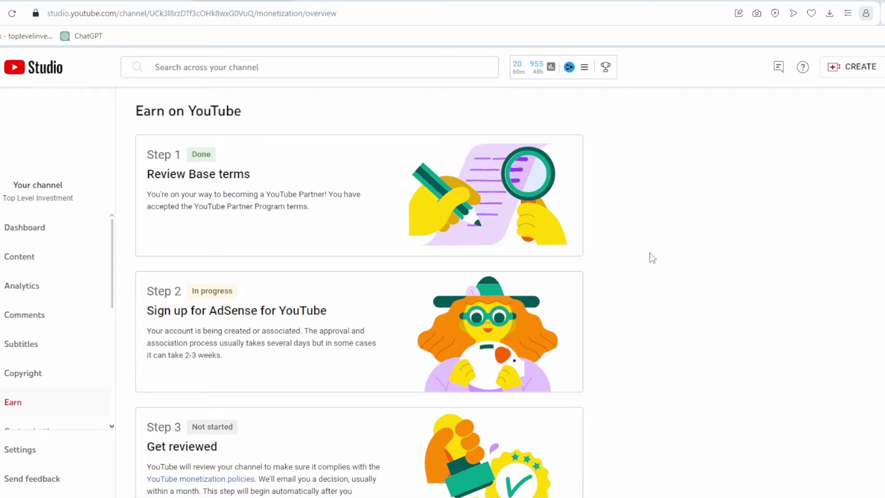
{"action": "scroll", "coordinate": [257, 90], "scroll_direction": "down", "scroll_amount": 1}
{"action": "scroll", "coordinate": [212, 159], "scroll_direction": "up", "scroll_amount": 1}
{"action": "scroll", "coordinate": [229, 206], "scroll_direction": "down", "scroll_amount": 1}
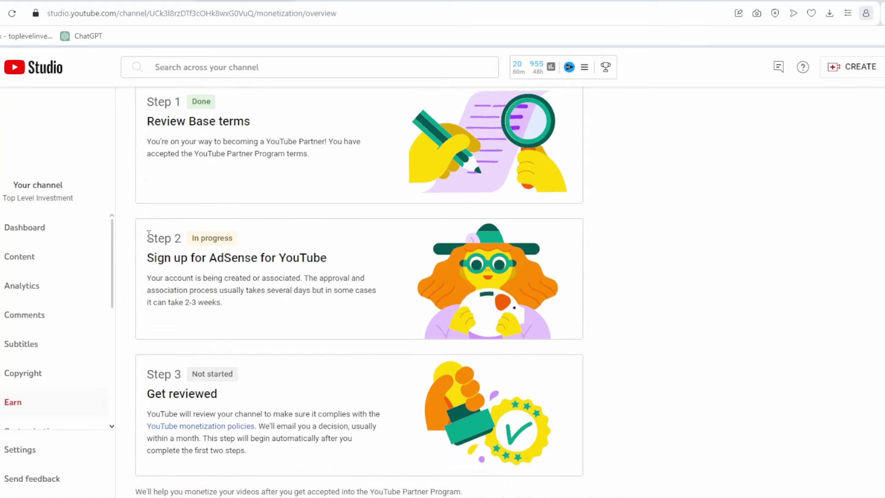
{"action": "left_click_drag", "start_coordinate": [145, 238], "coordinate": [251, 307]}
{"action": "left_click", "coordinate": [252, 308]}
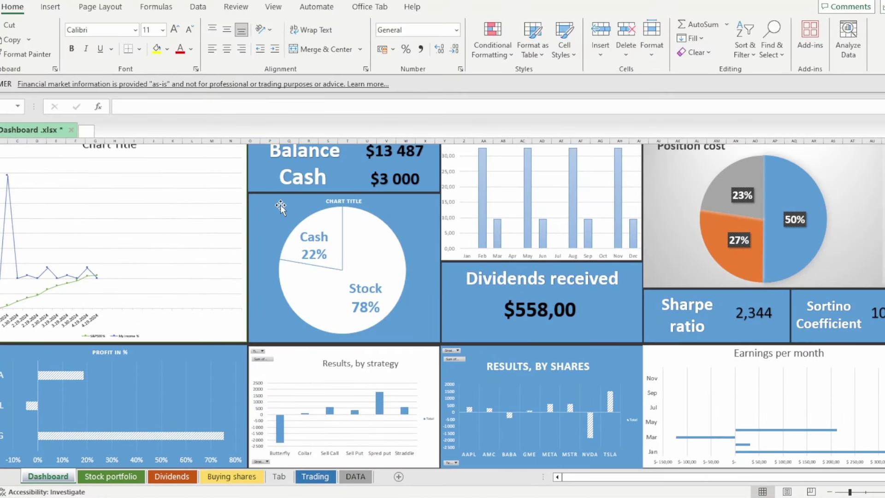
Switch to the Dashboard .xlsx workbook in Excel, review the Stock portfolio table, and open the Dividends sheet
{"action": "left_click", "coordinate": [103, 475]}
{"action": "left_click_drag", "start_coordinate": [14, 211], "coordinate": [723, 300]}
{"action": "left_click", "coordinate": [512, 371]}
{"action": "left_click", "coordinate": [185, 478]}
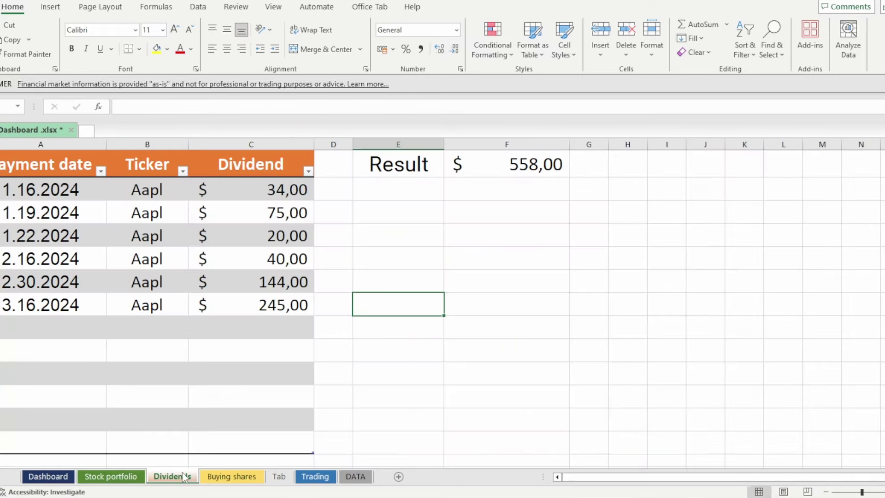
Return to the Dashboard sheet and review its balance, dividend, position cost and results charts
{"action": "left_click", "coordinate": [52, 475]}
{"action": "scroll", "coordinate": [201, 235], "scroll_direction": "up", "scroll_amount": 1}
{"action": "scroll", "coordinate": [842, 213], "scroll_direction": "down", "scroll_amount": 3}
{"action": "scroll", "coordinate": [842, 214], "scroll_direction": "up", "scroll_amount": 2}
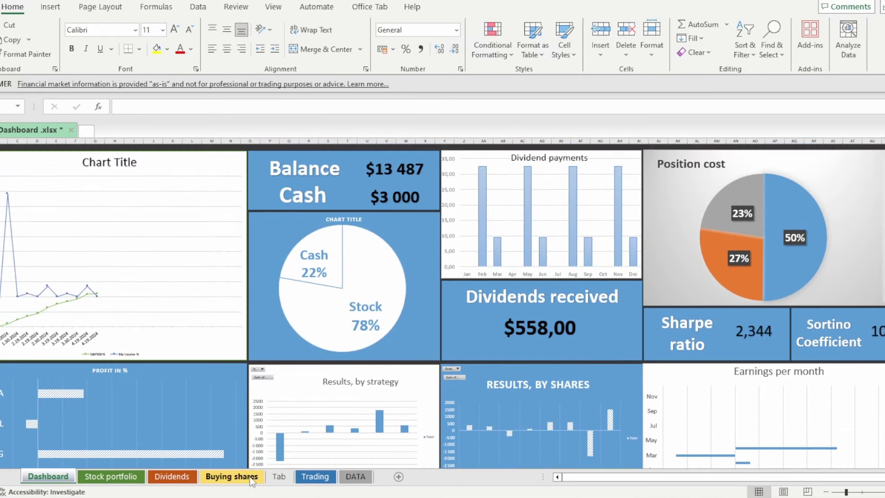
View the Buying shares sheet, open the Trading sheet, and highlight the rows of its trade table
{"action": "left_click", "coordinate": [232, 476]}
{"action": "left_click", "coordinate": [315, 476]}
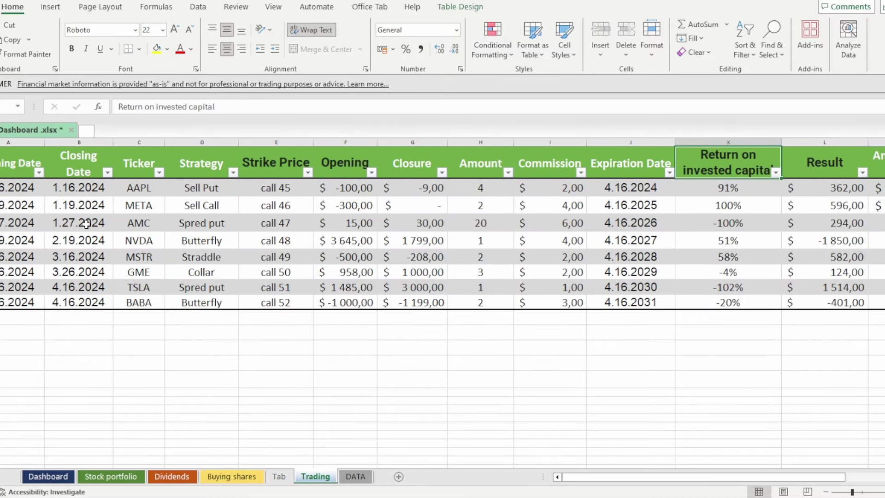
{"action": "left_click_drag", "start_coordinate": [18, 187], "coordinate": [757, 304]}
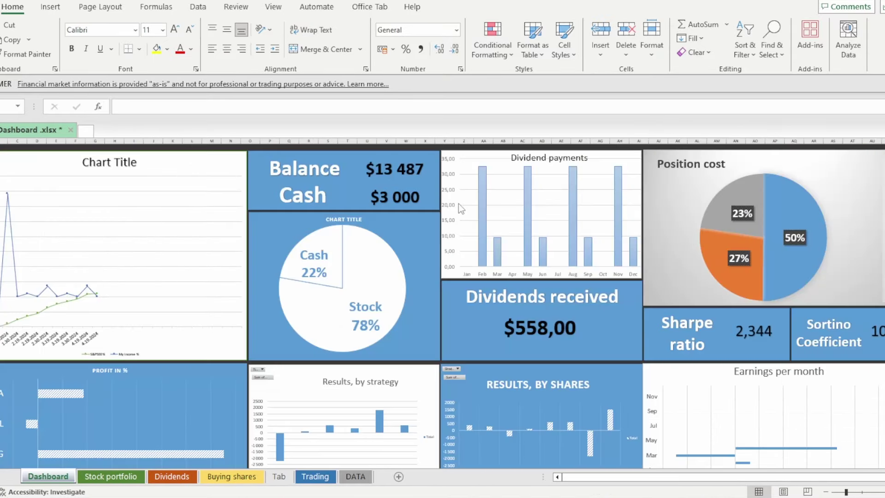